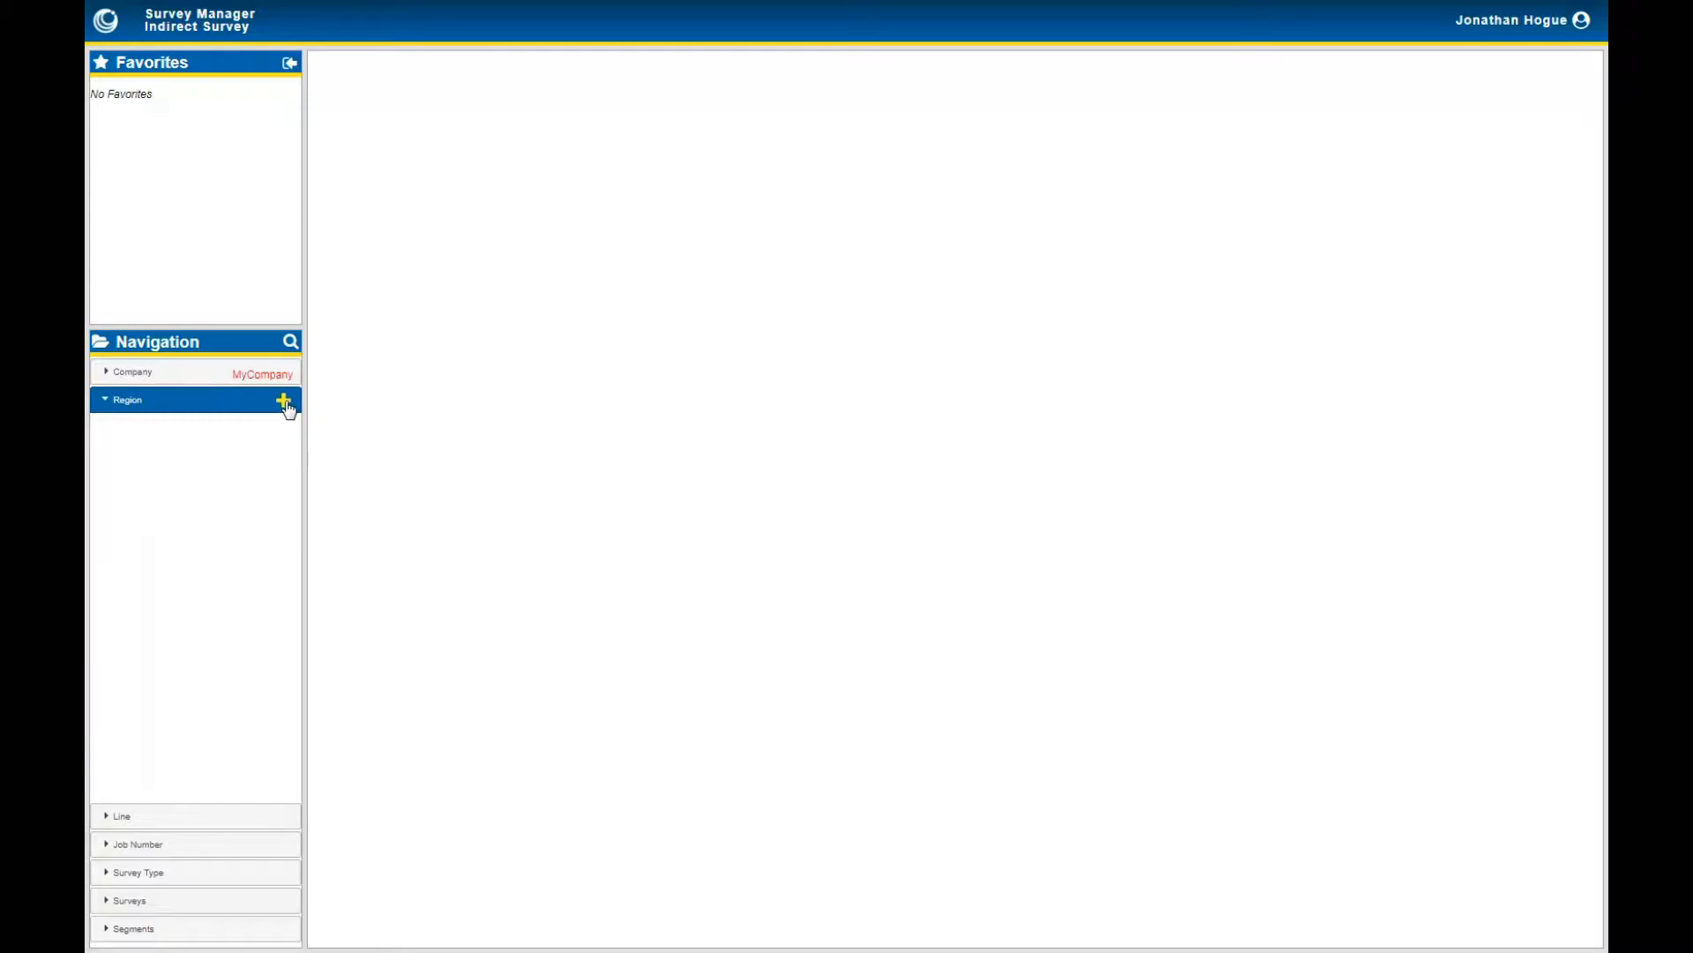
Add a new region named MyRegion under MyCompany.
click(284, 402)
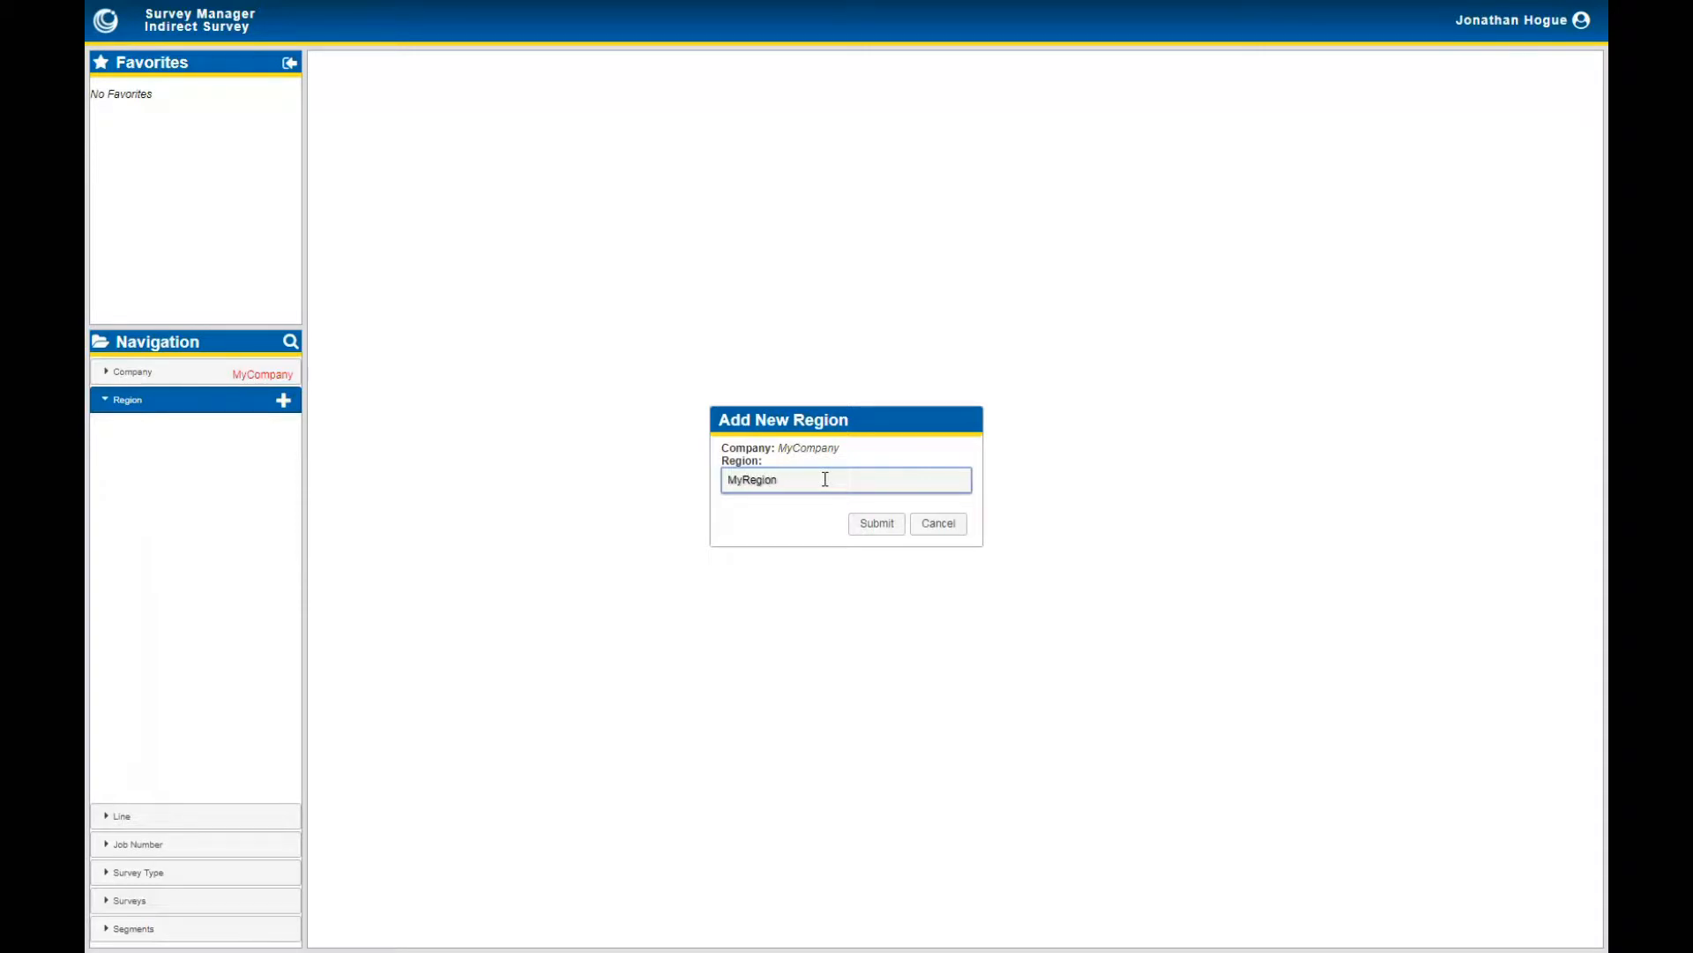
click(866, 524)
click(950, 521)
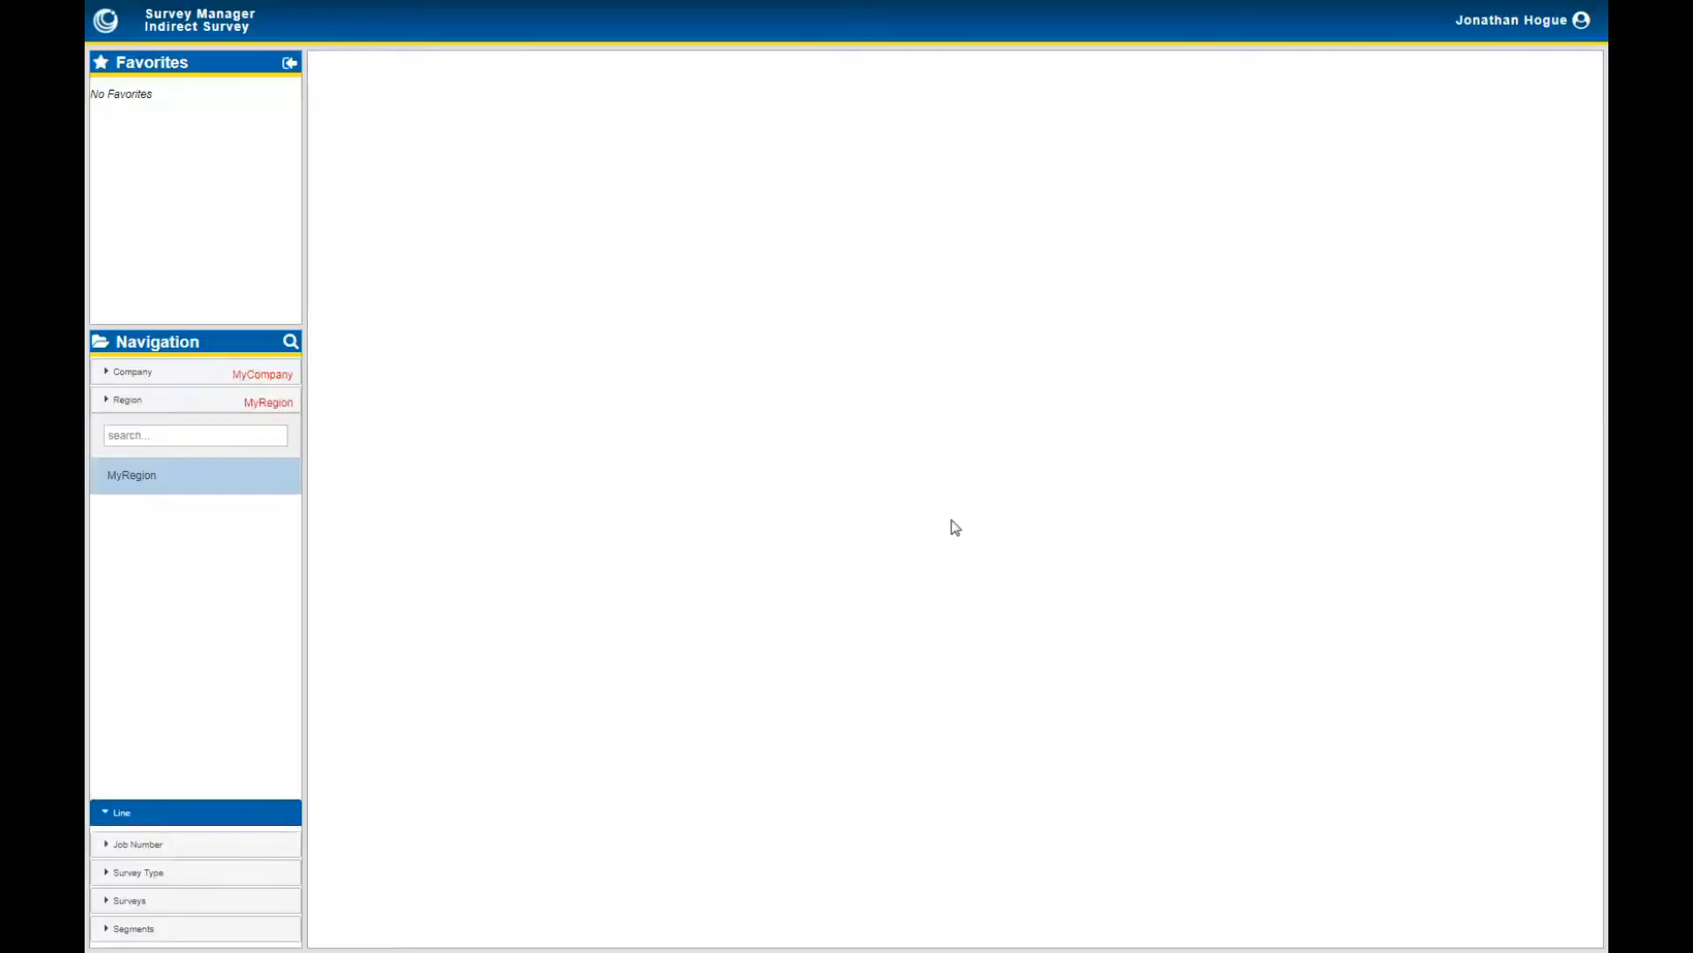
Add a new line named MyLine under MyRegion.
click(283, 428)
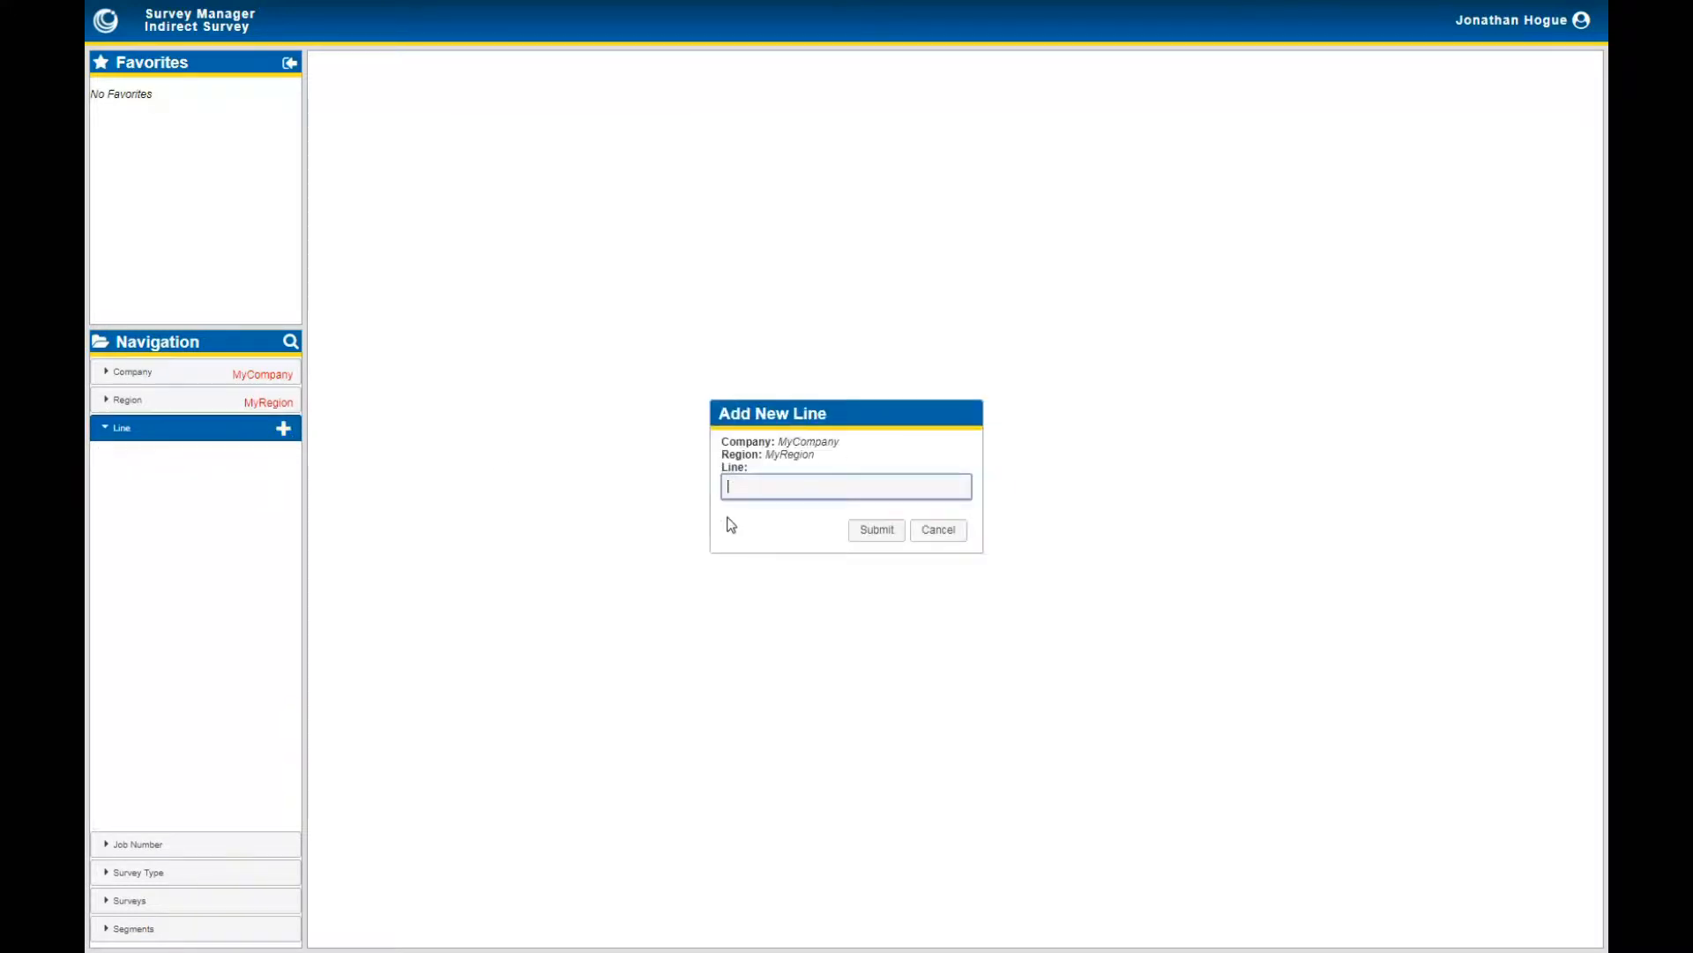
text(MyLine)
click(873, 529)
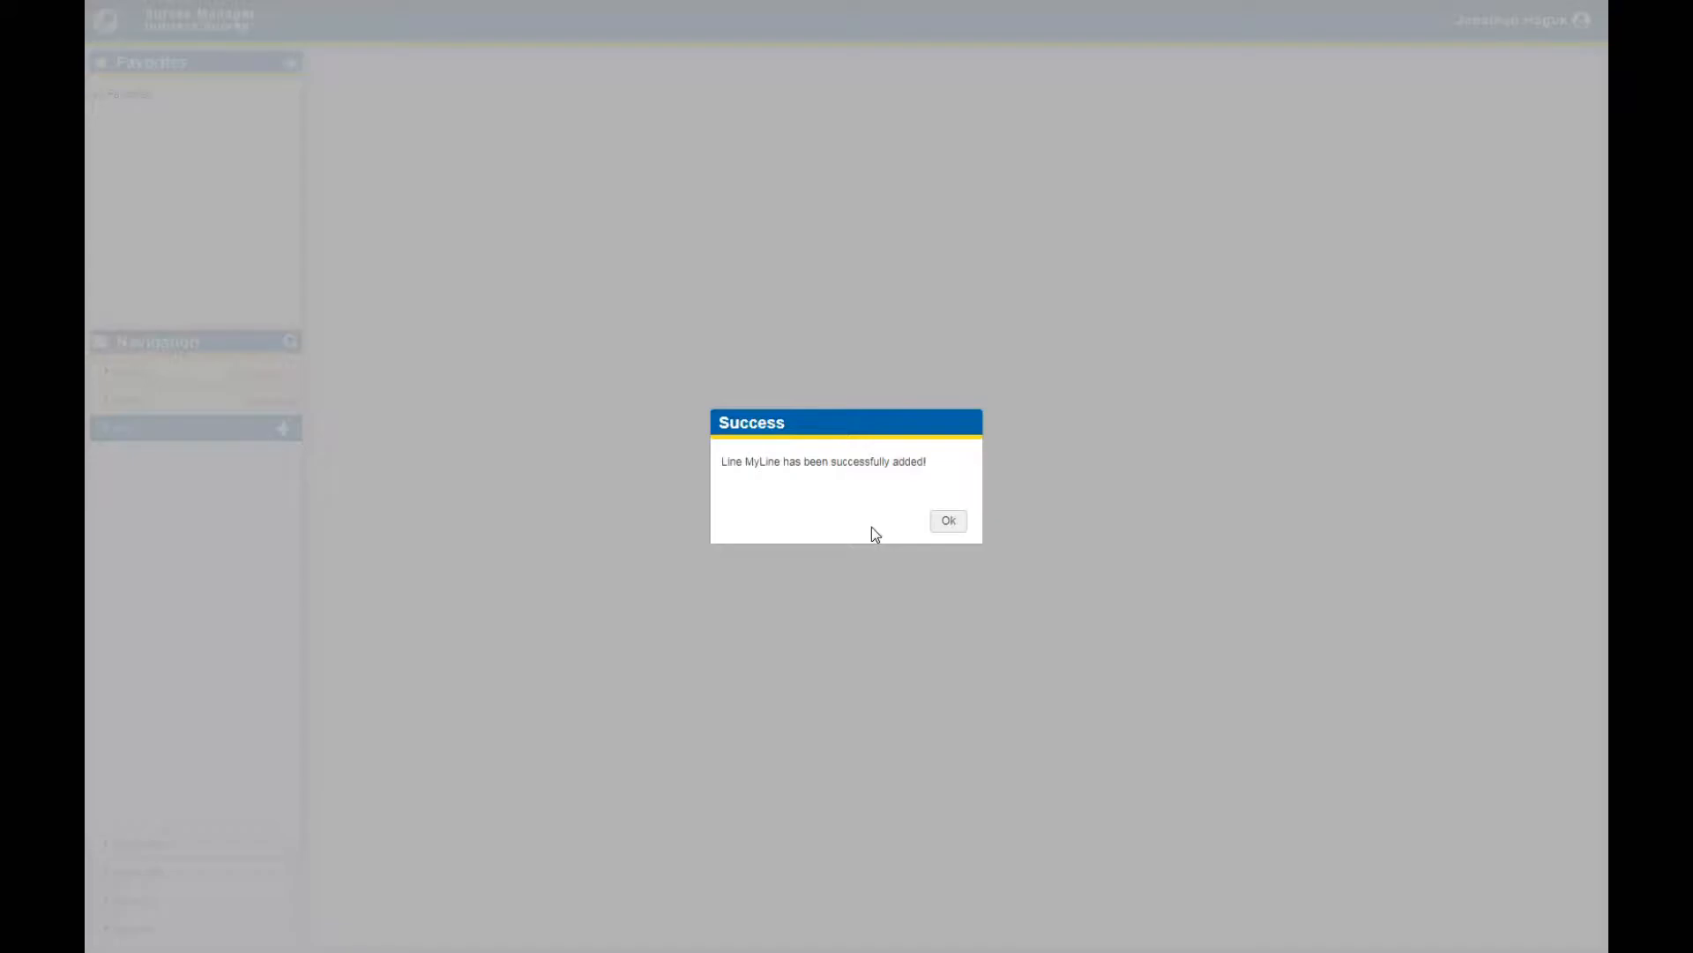
click(948, 521)
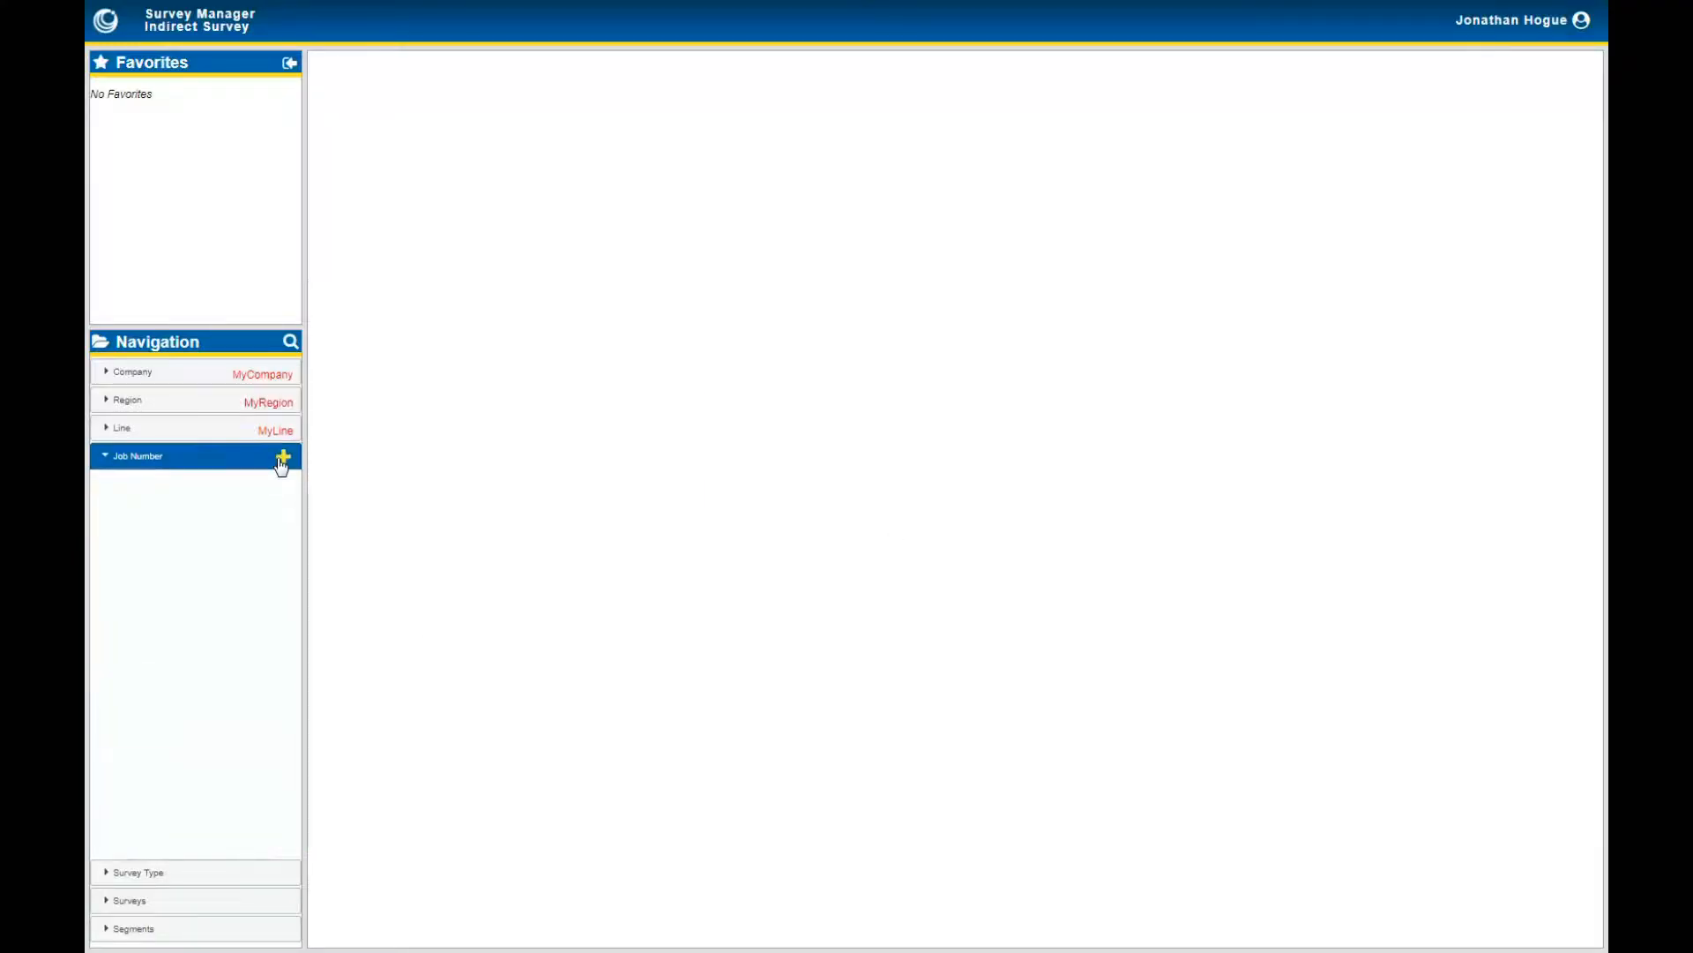
Add job number 12345 under MyLine.
click(283, 456)
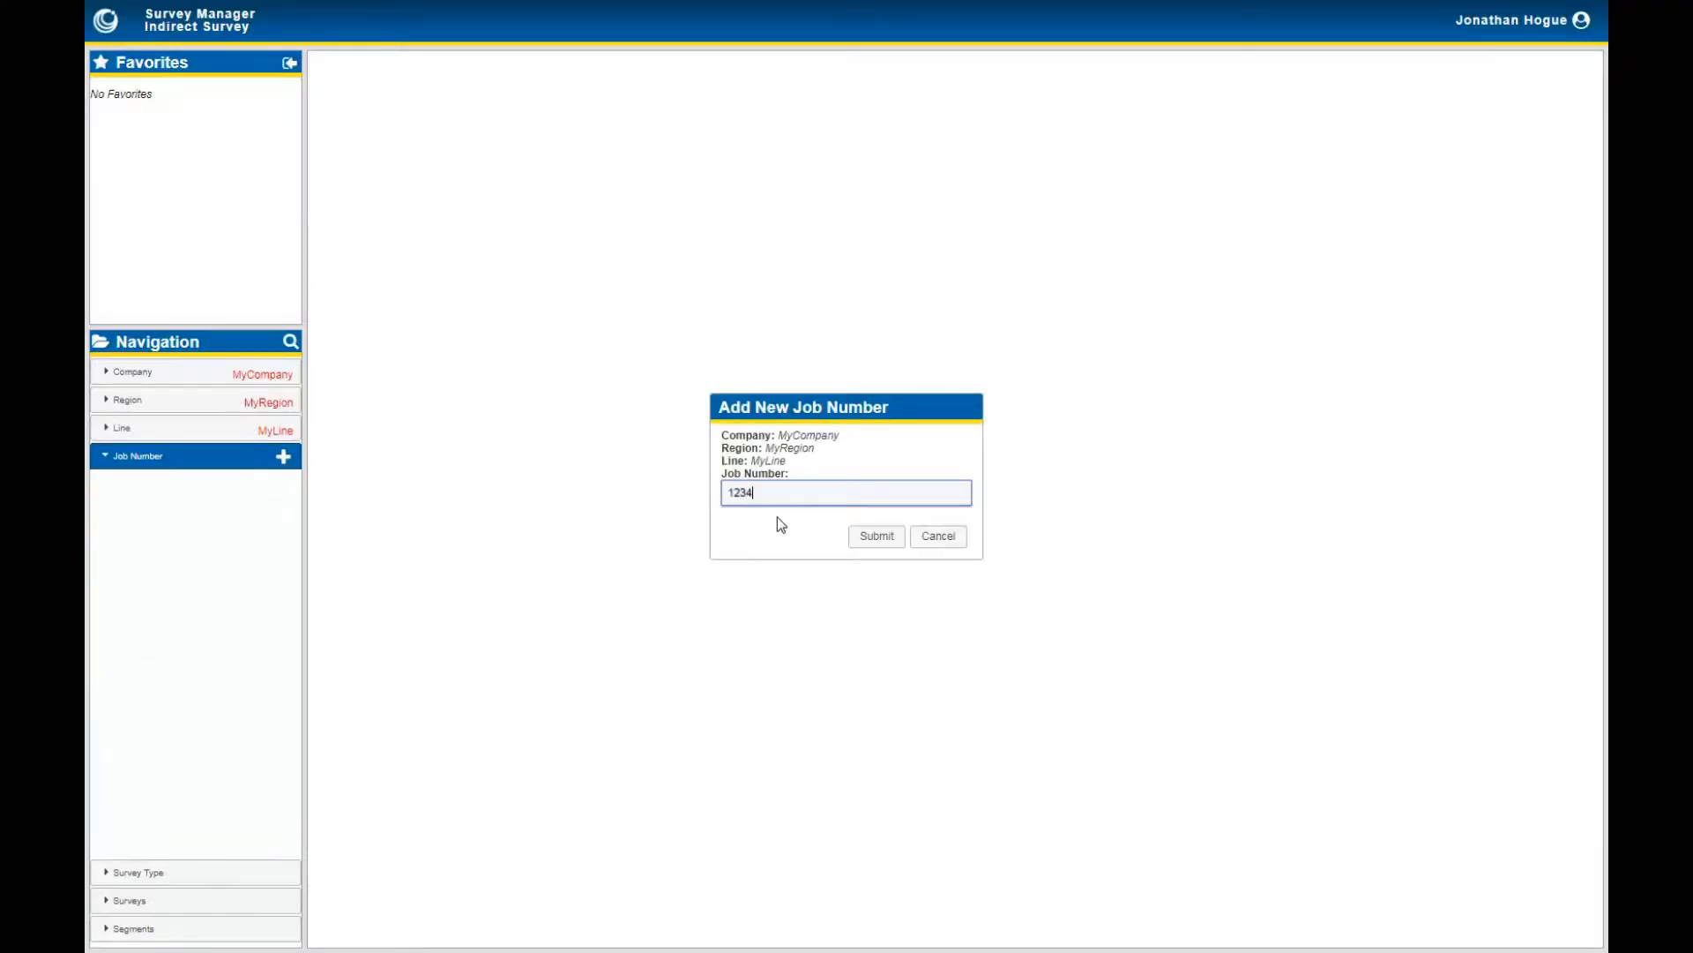
click(882, 536)
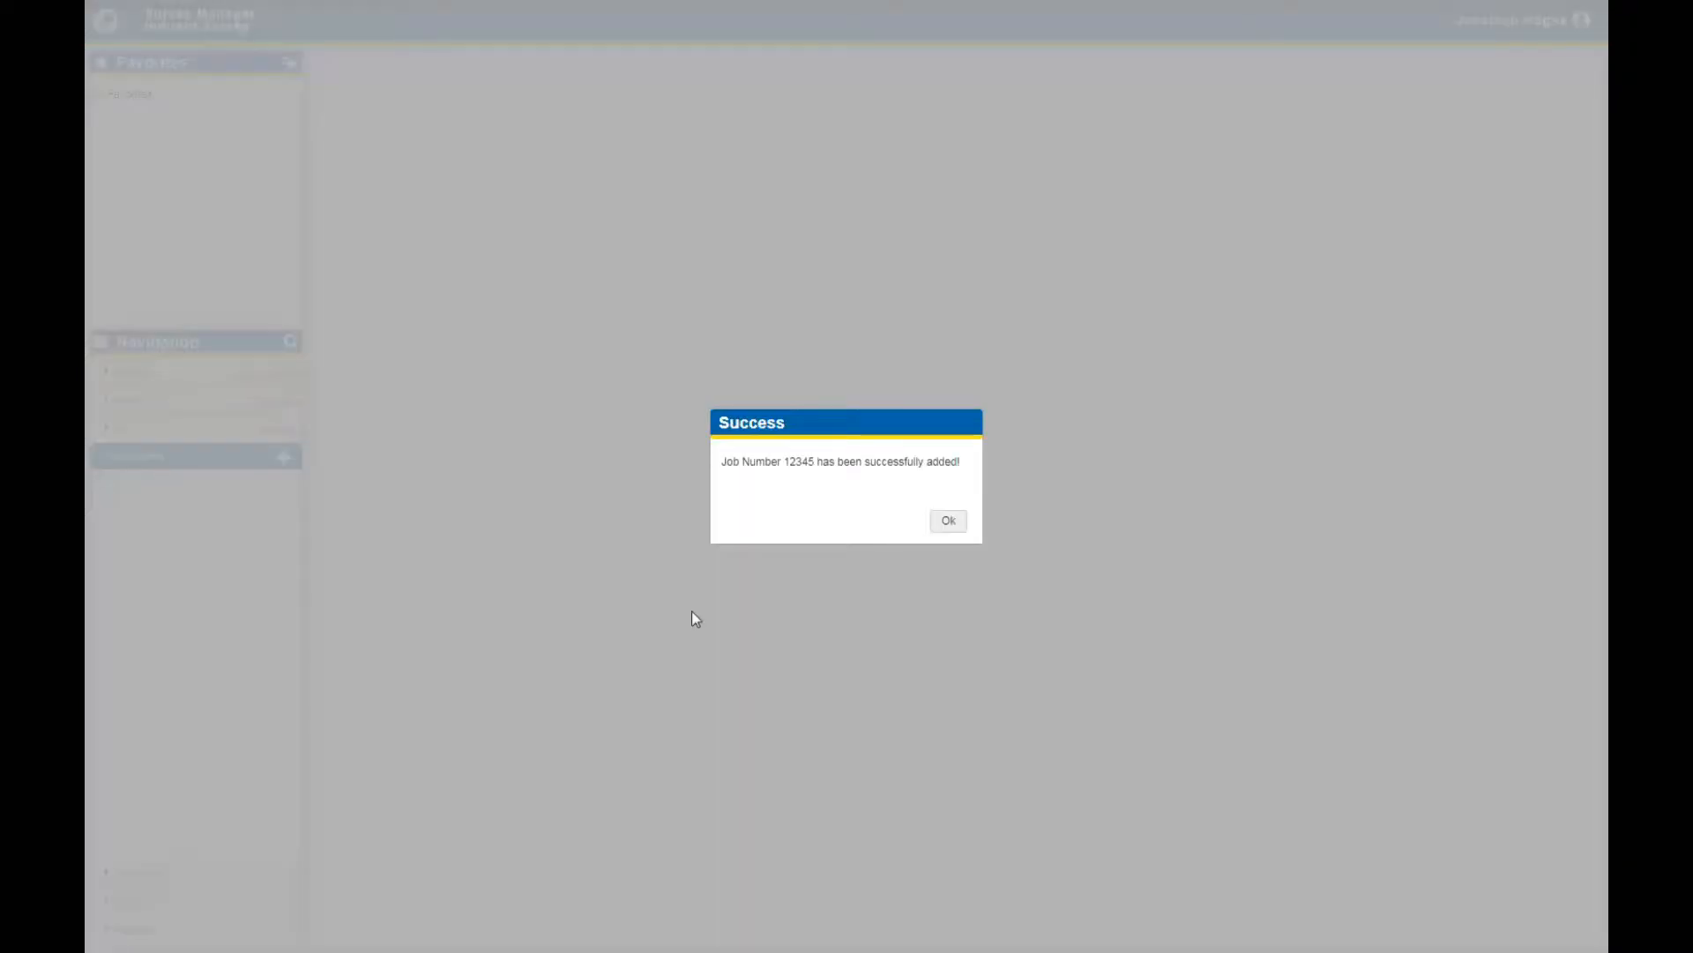
click(934, 525)
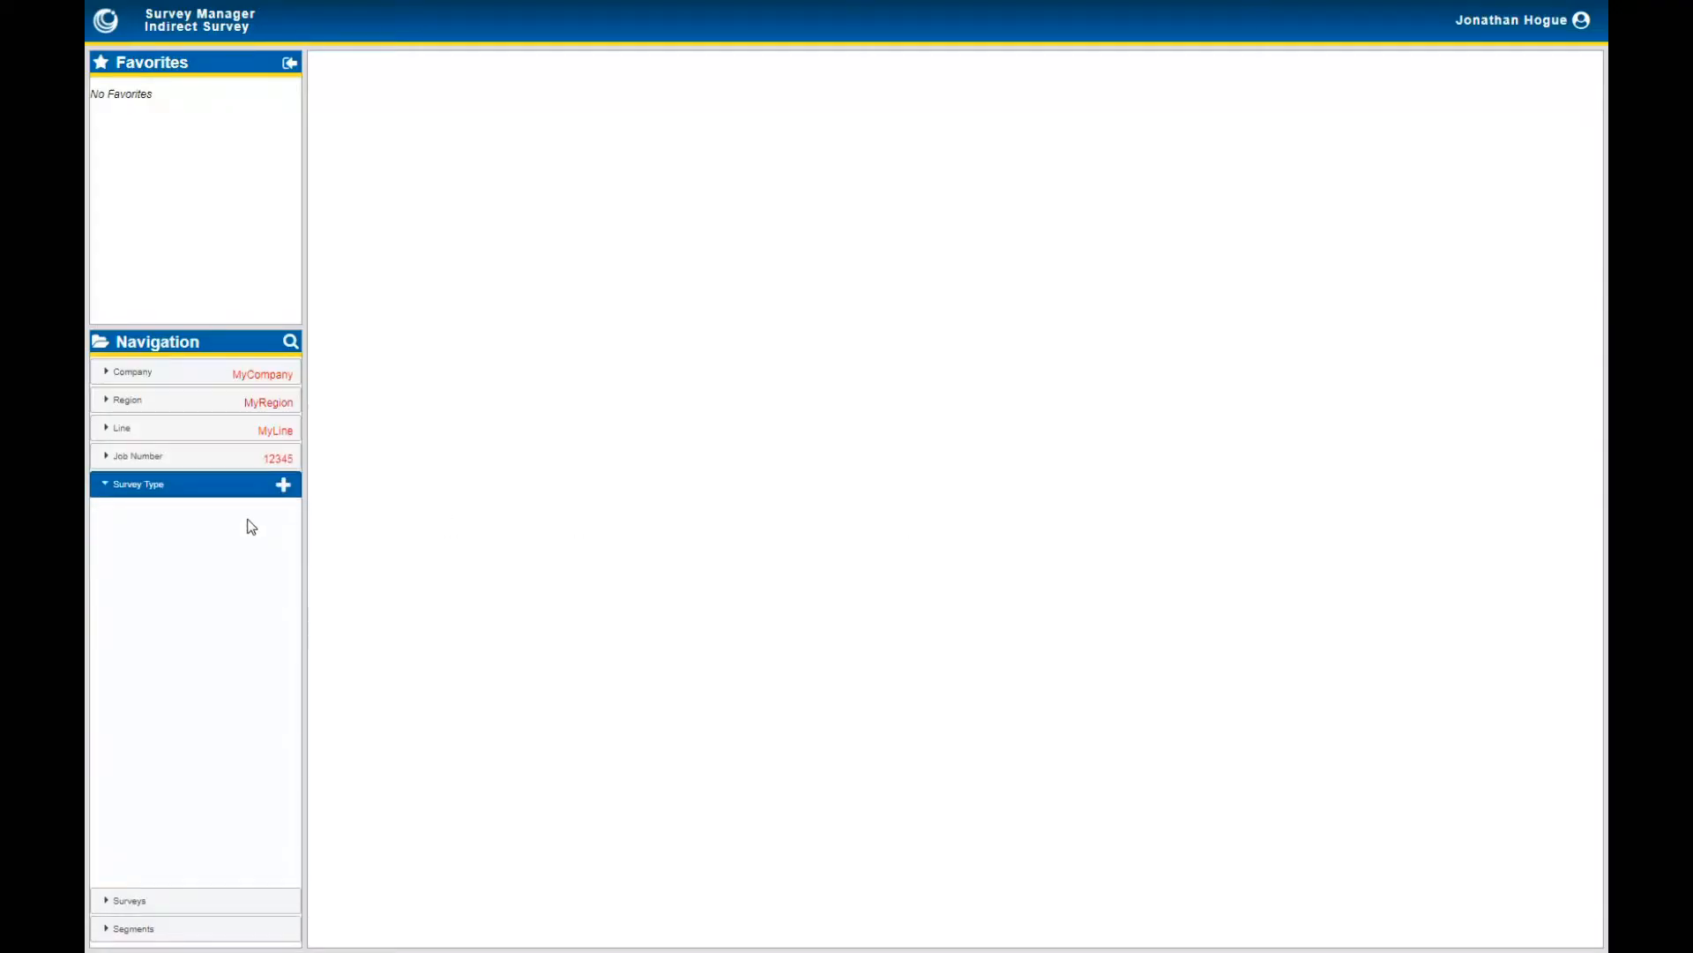
Add the survey type CIS to the job number.
click(284, 485)
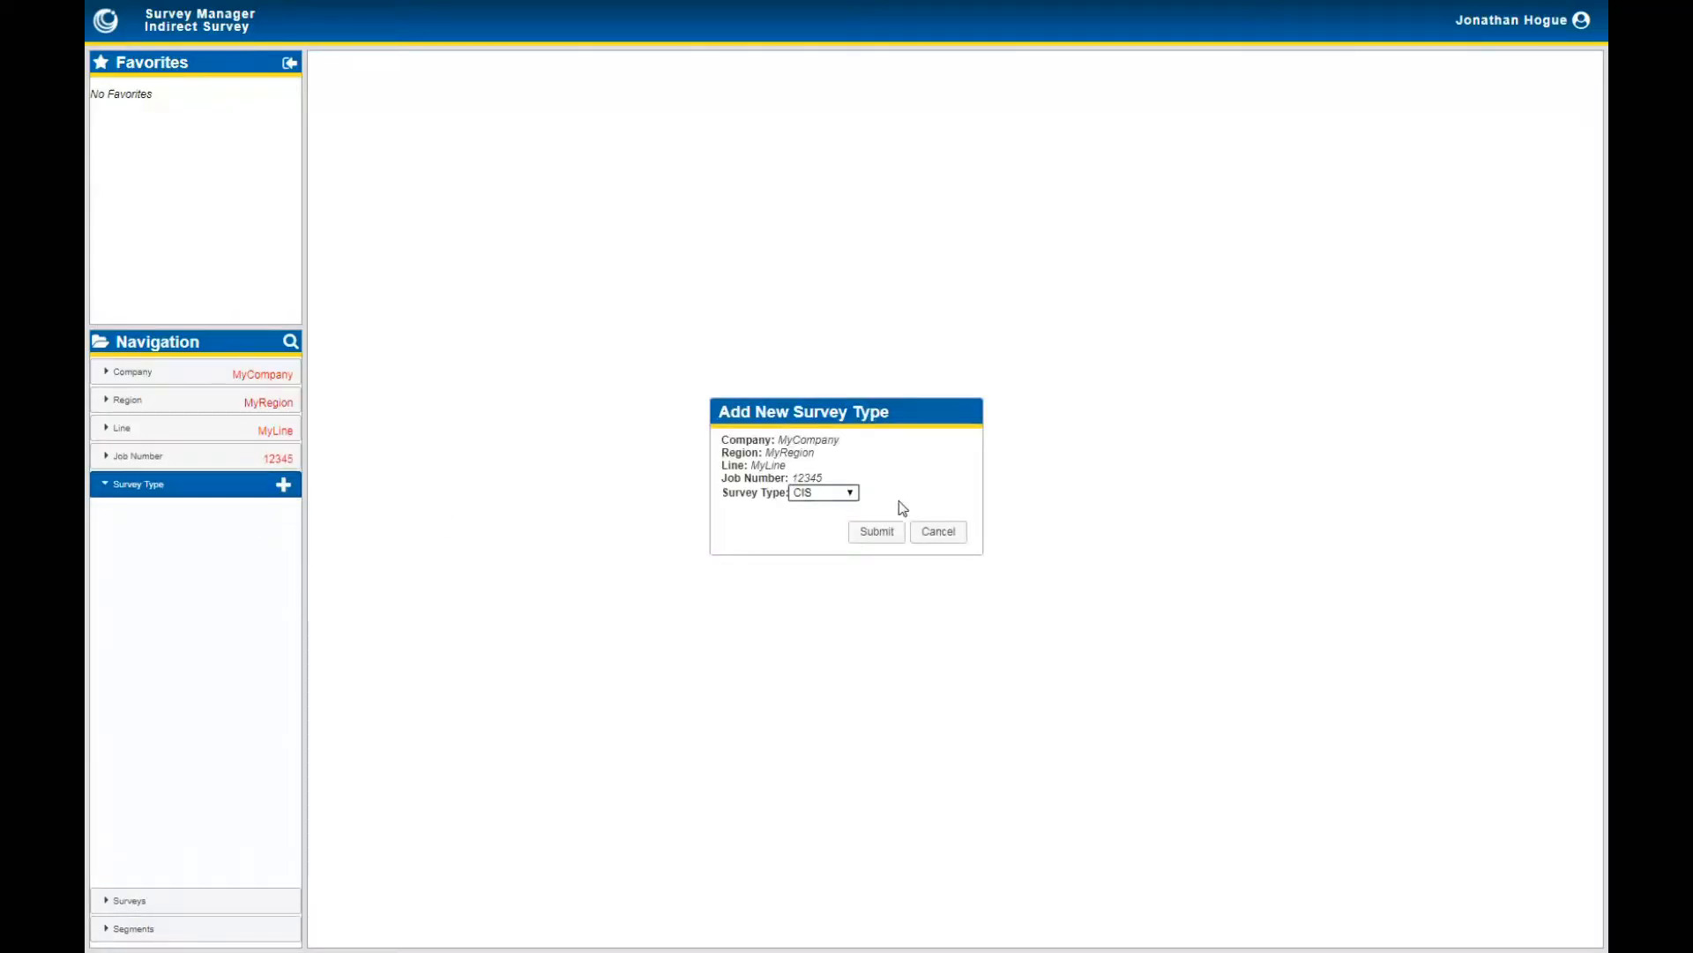
click(850, 494)
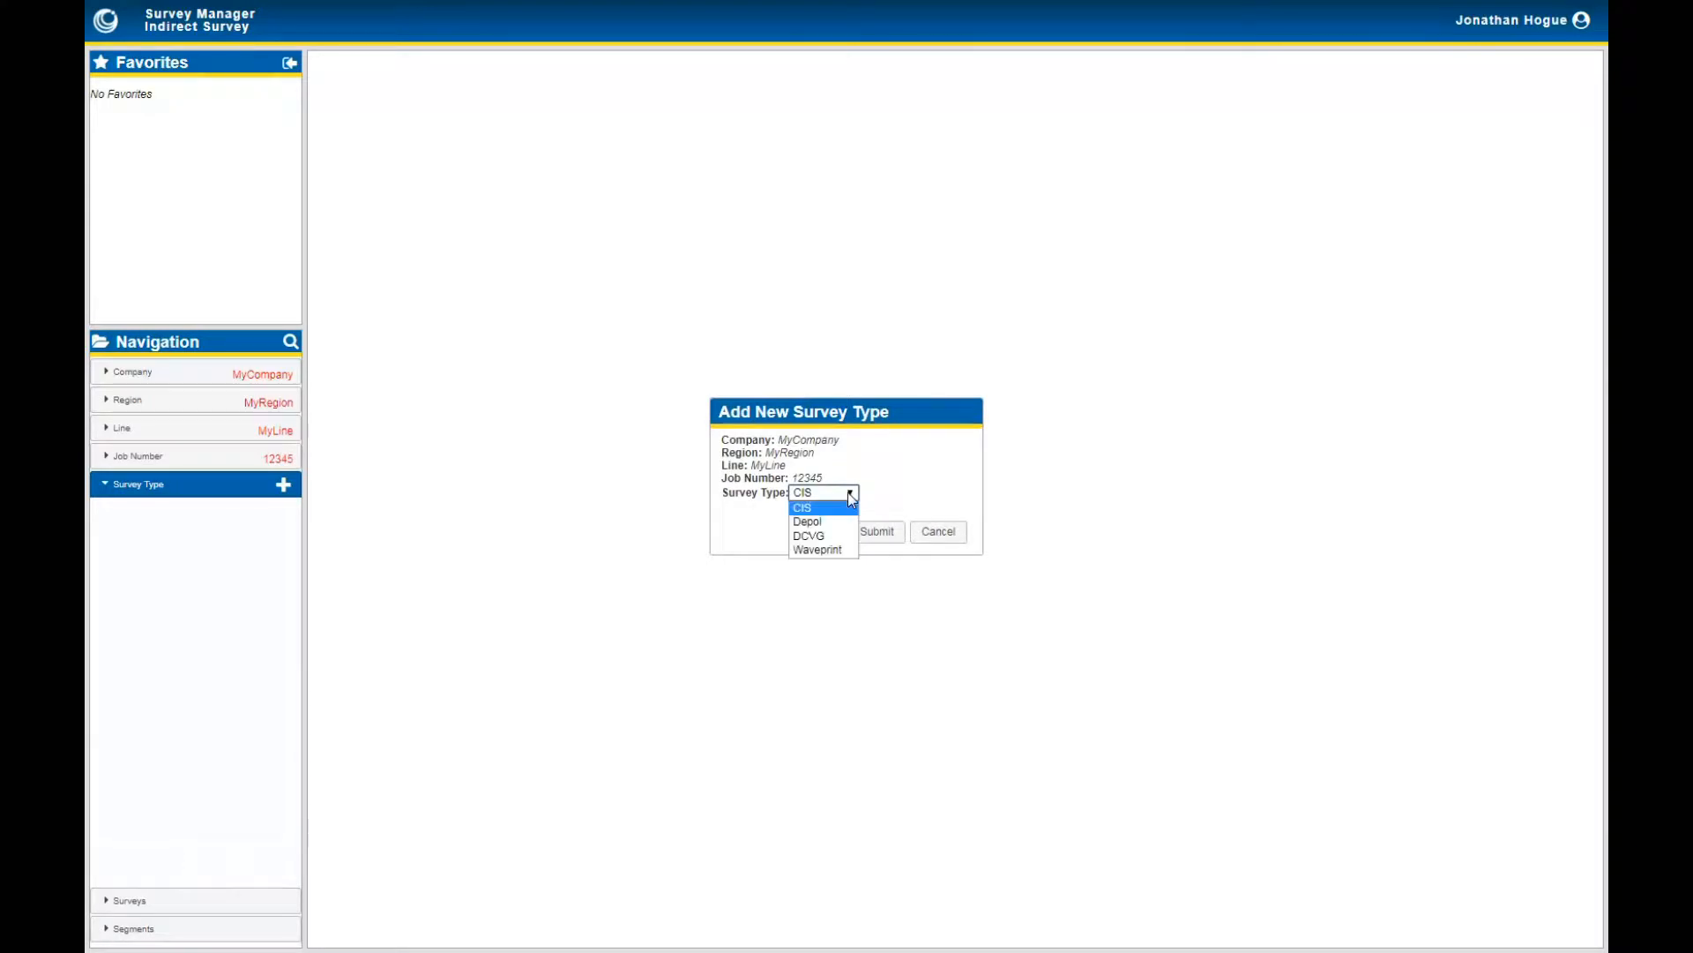
click(803, 510)
click(870, 532)
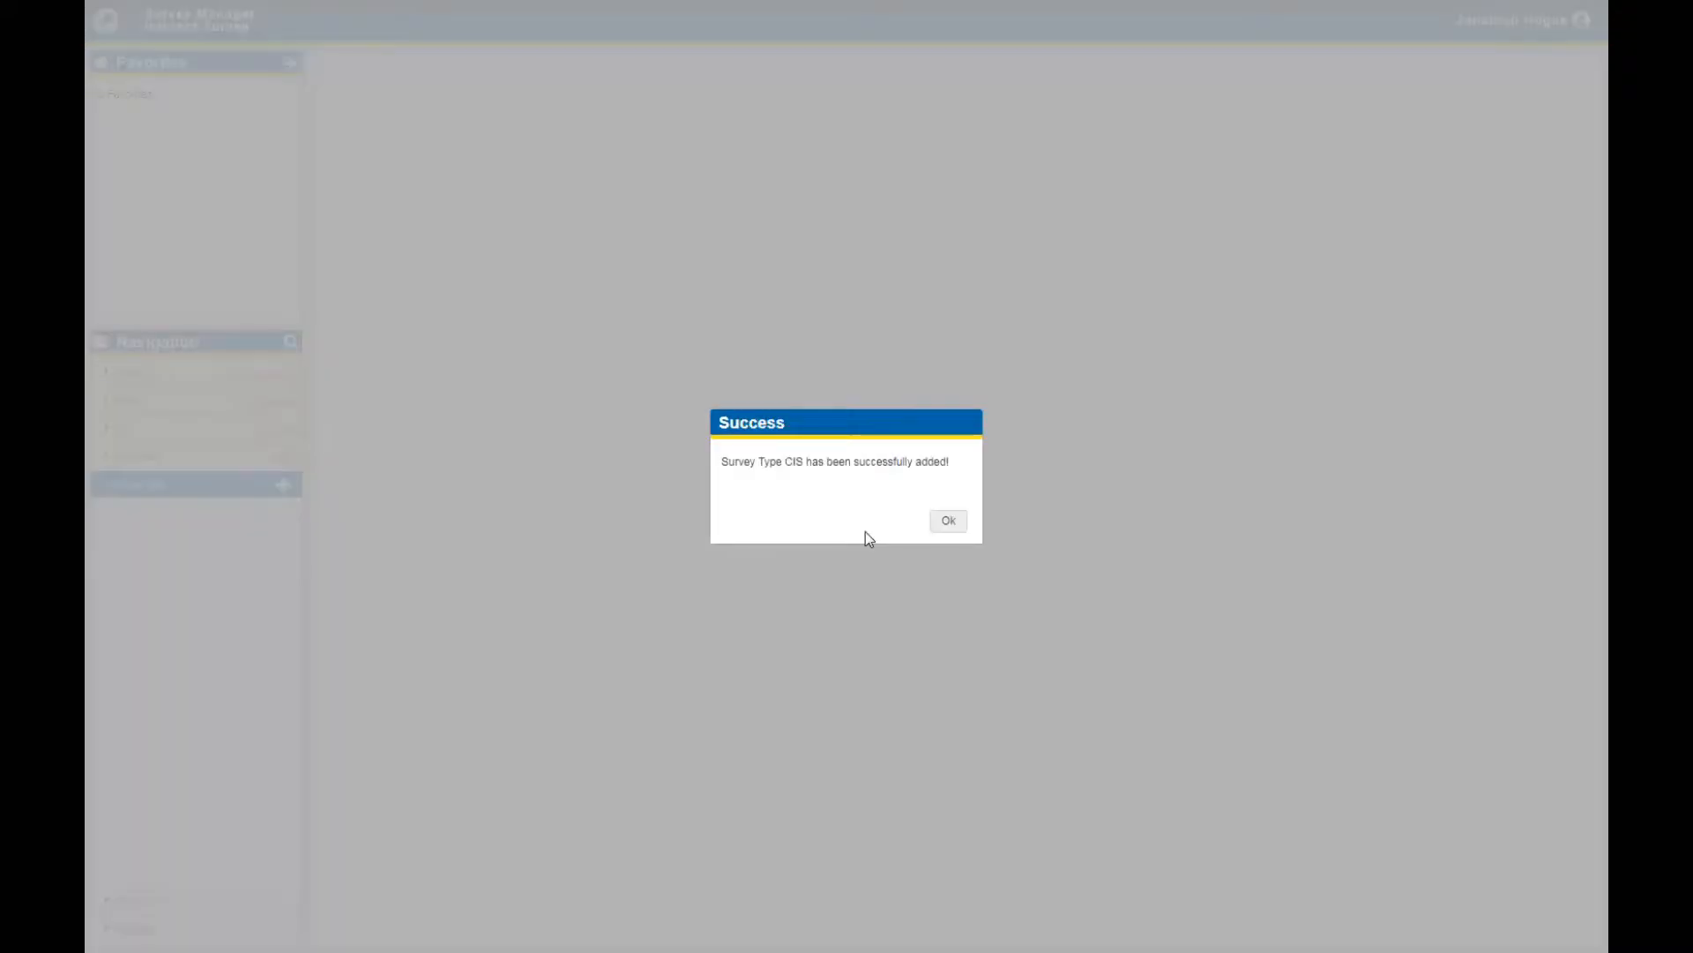
click(948, 520)
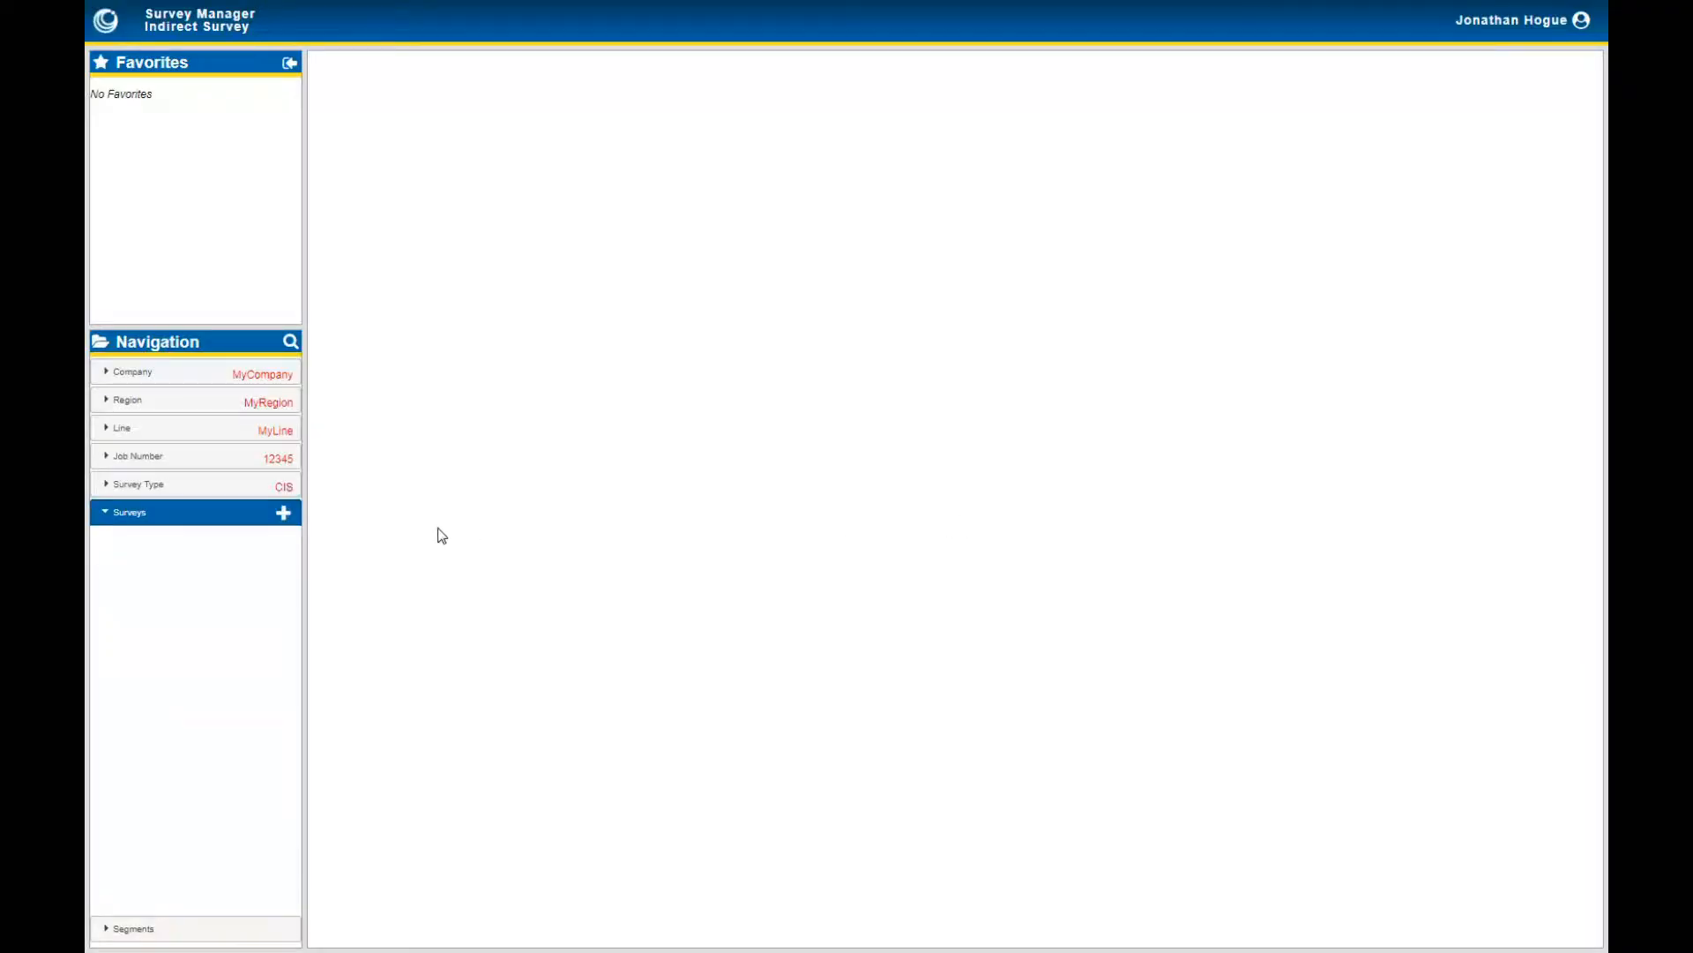
Create a new survey named SurveyName under the CIS survey type, without scheduled dates.
click(283, 514)
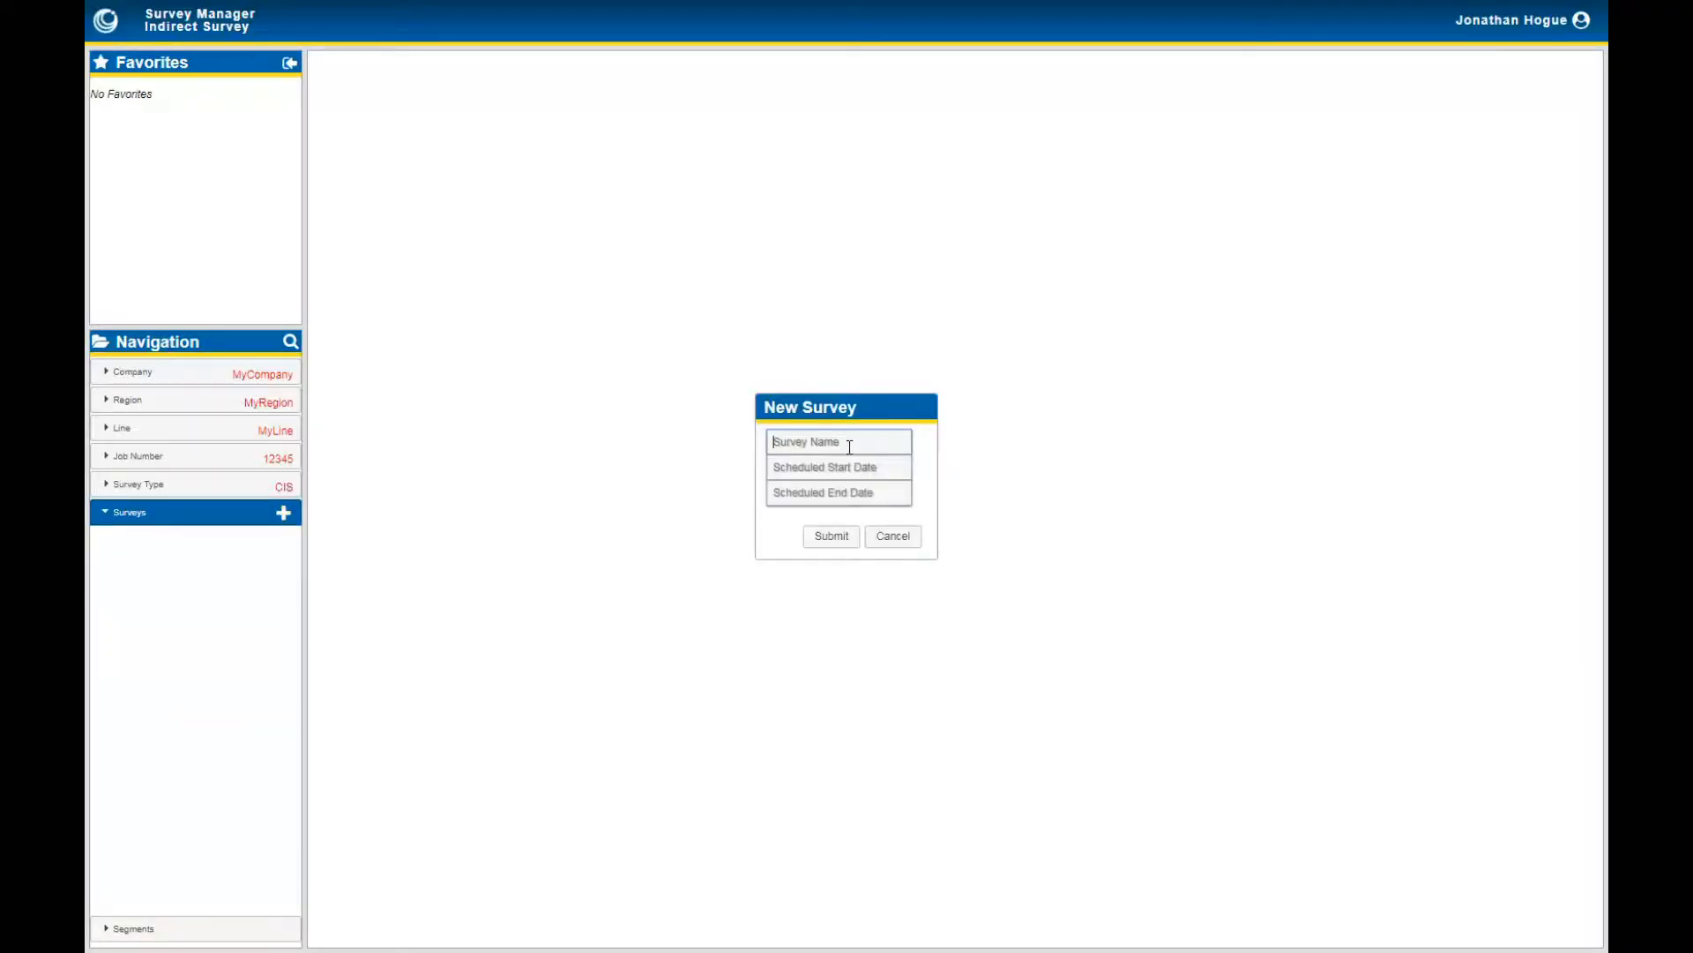
text(SurveyName)
click(838, 541)
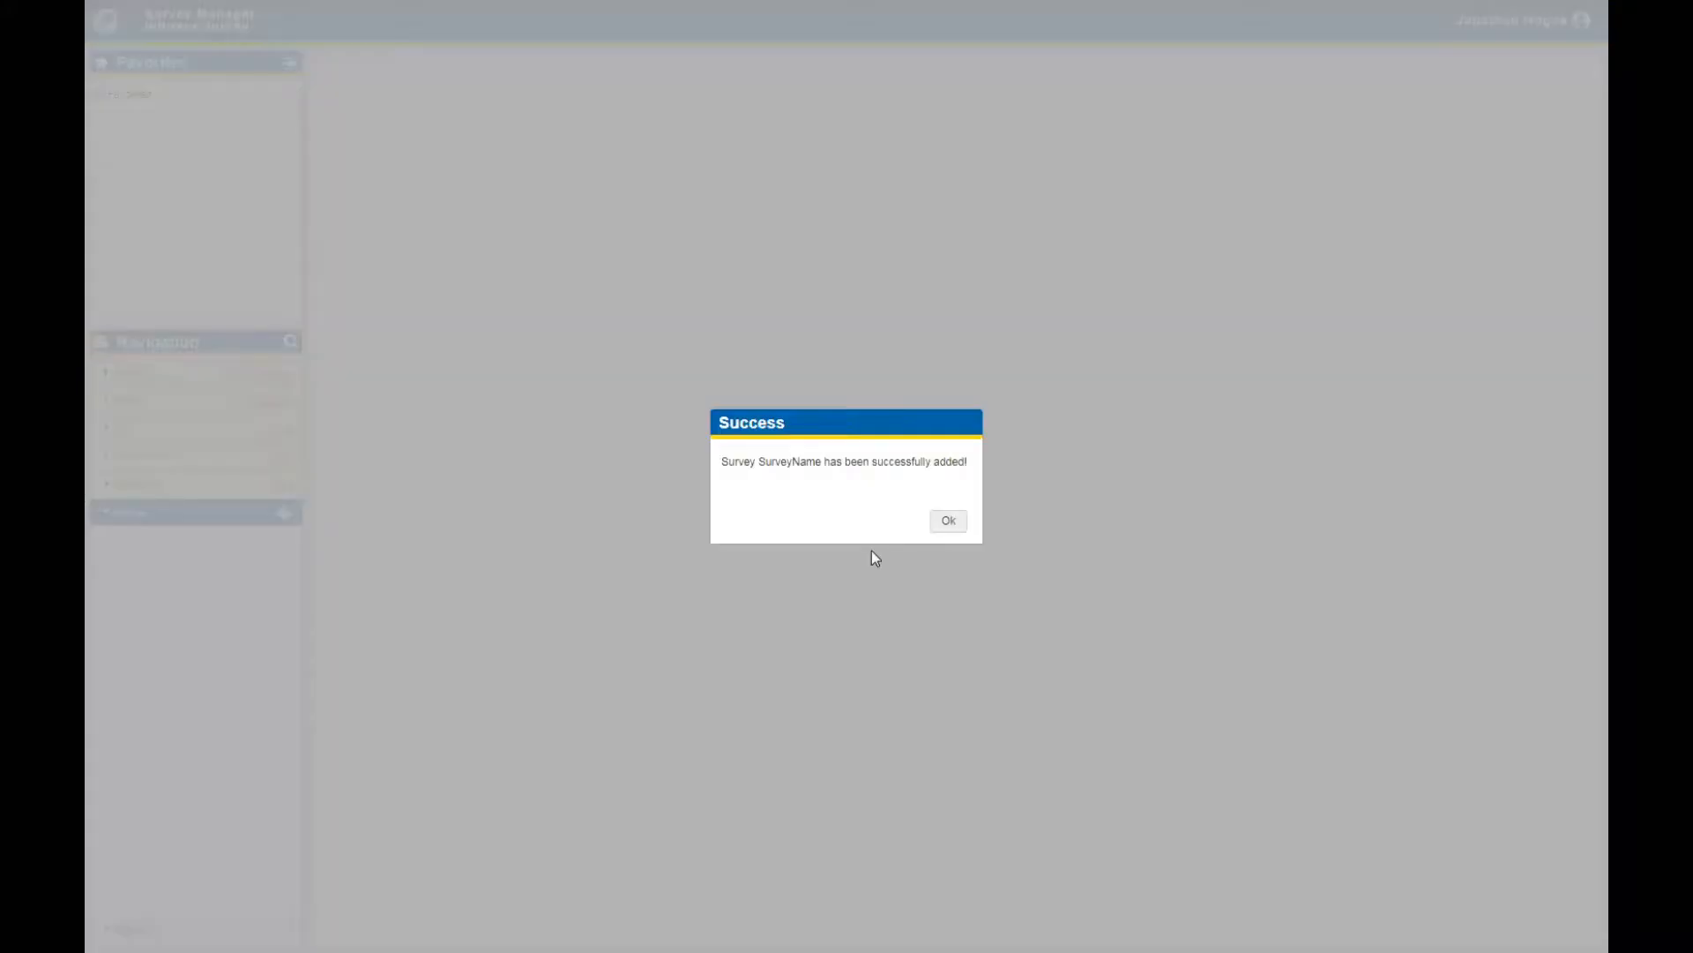
click(951, 529)
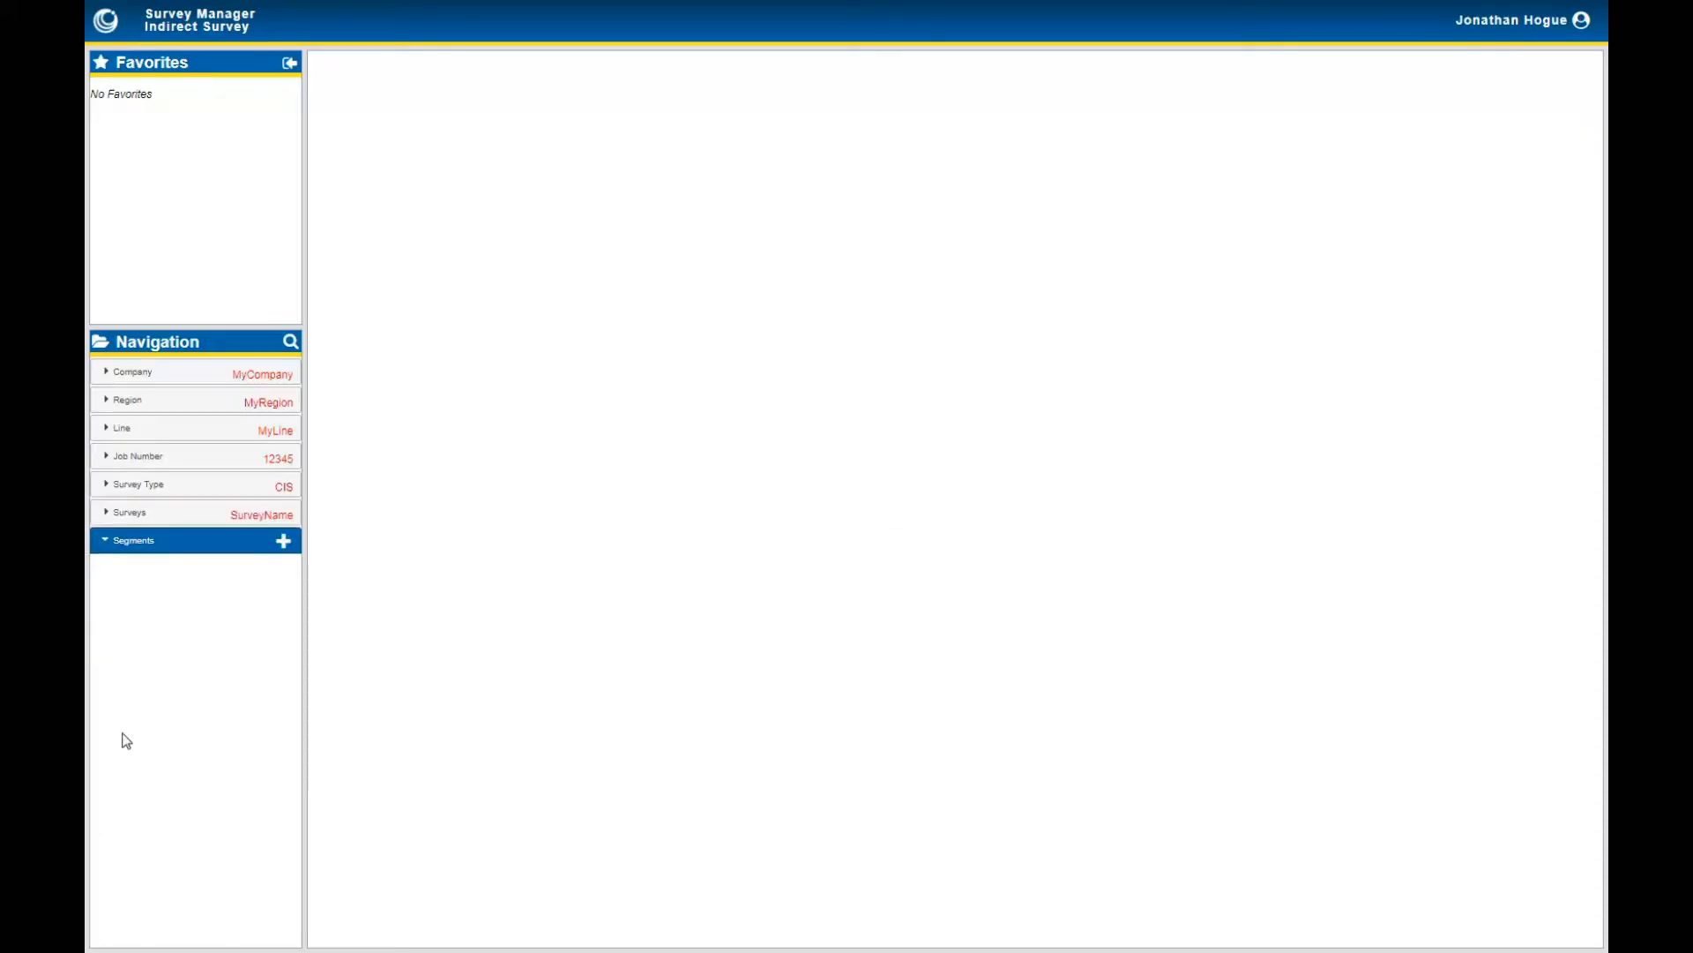
Upload cis file 1.csv as a new survey segment dated 03/05/2018, with the technician's name selected.
click(282, 542)
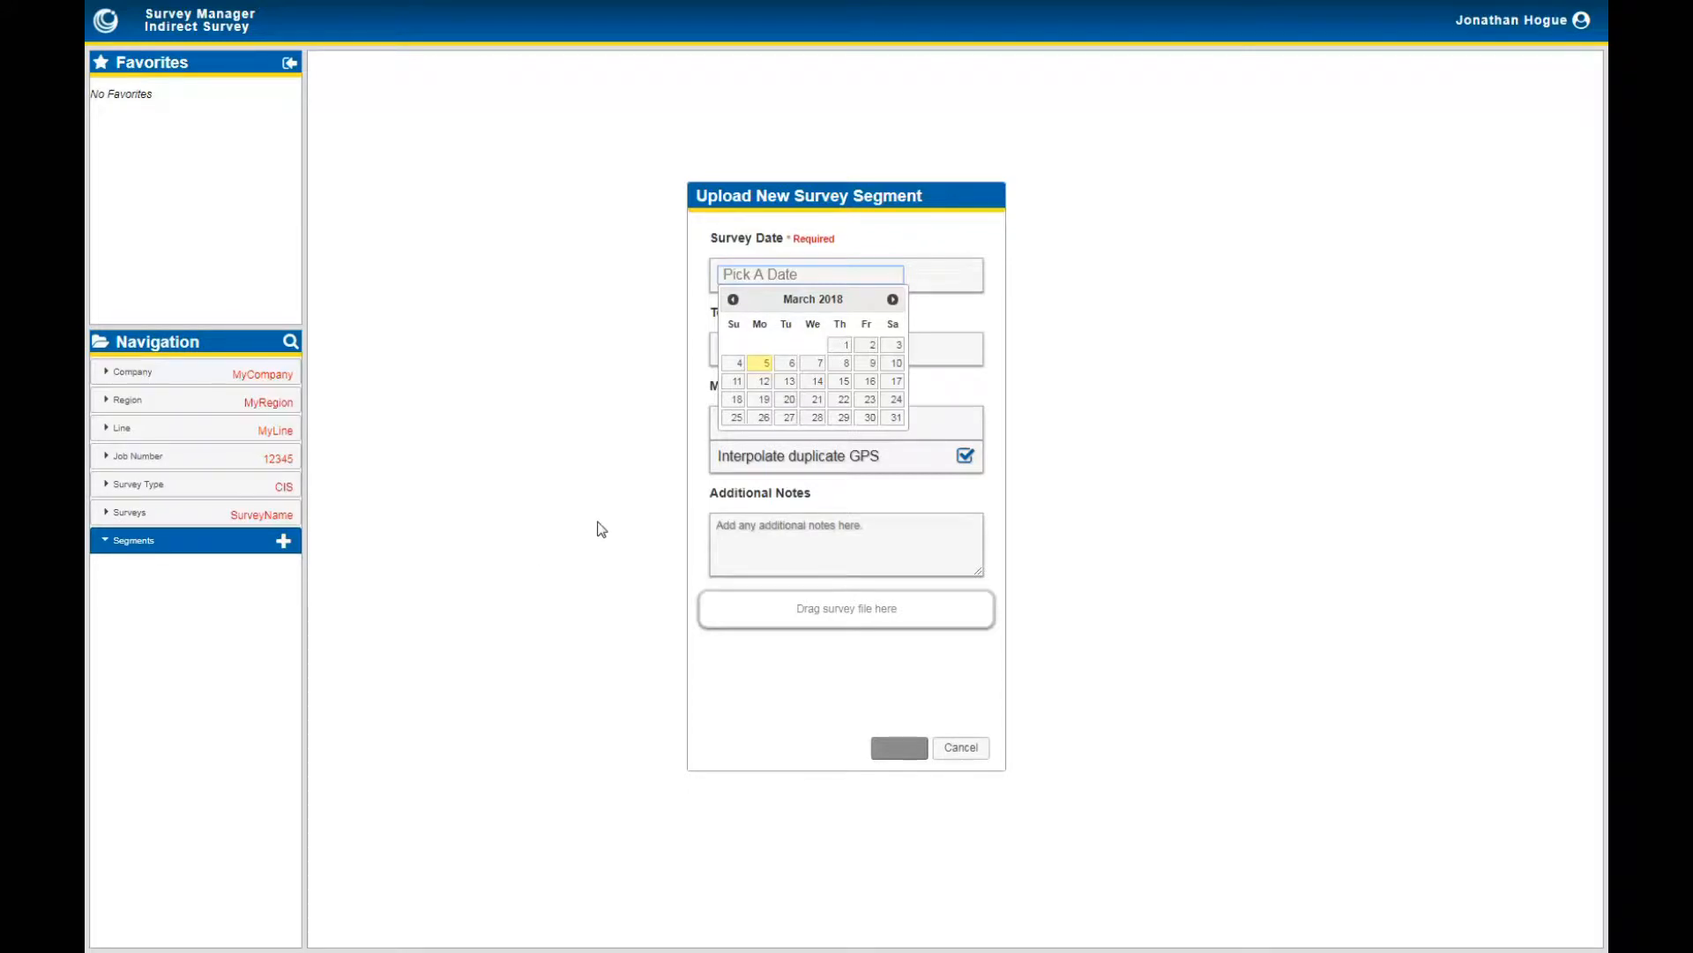
click(762, 361)
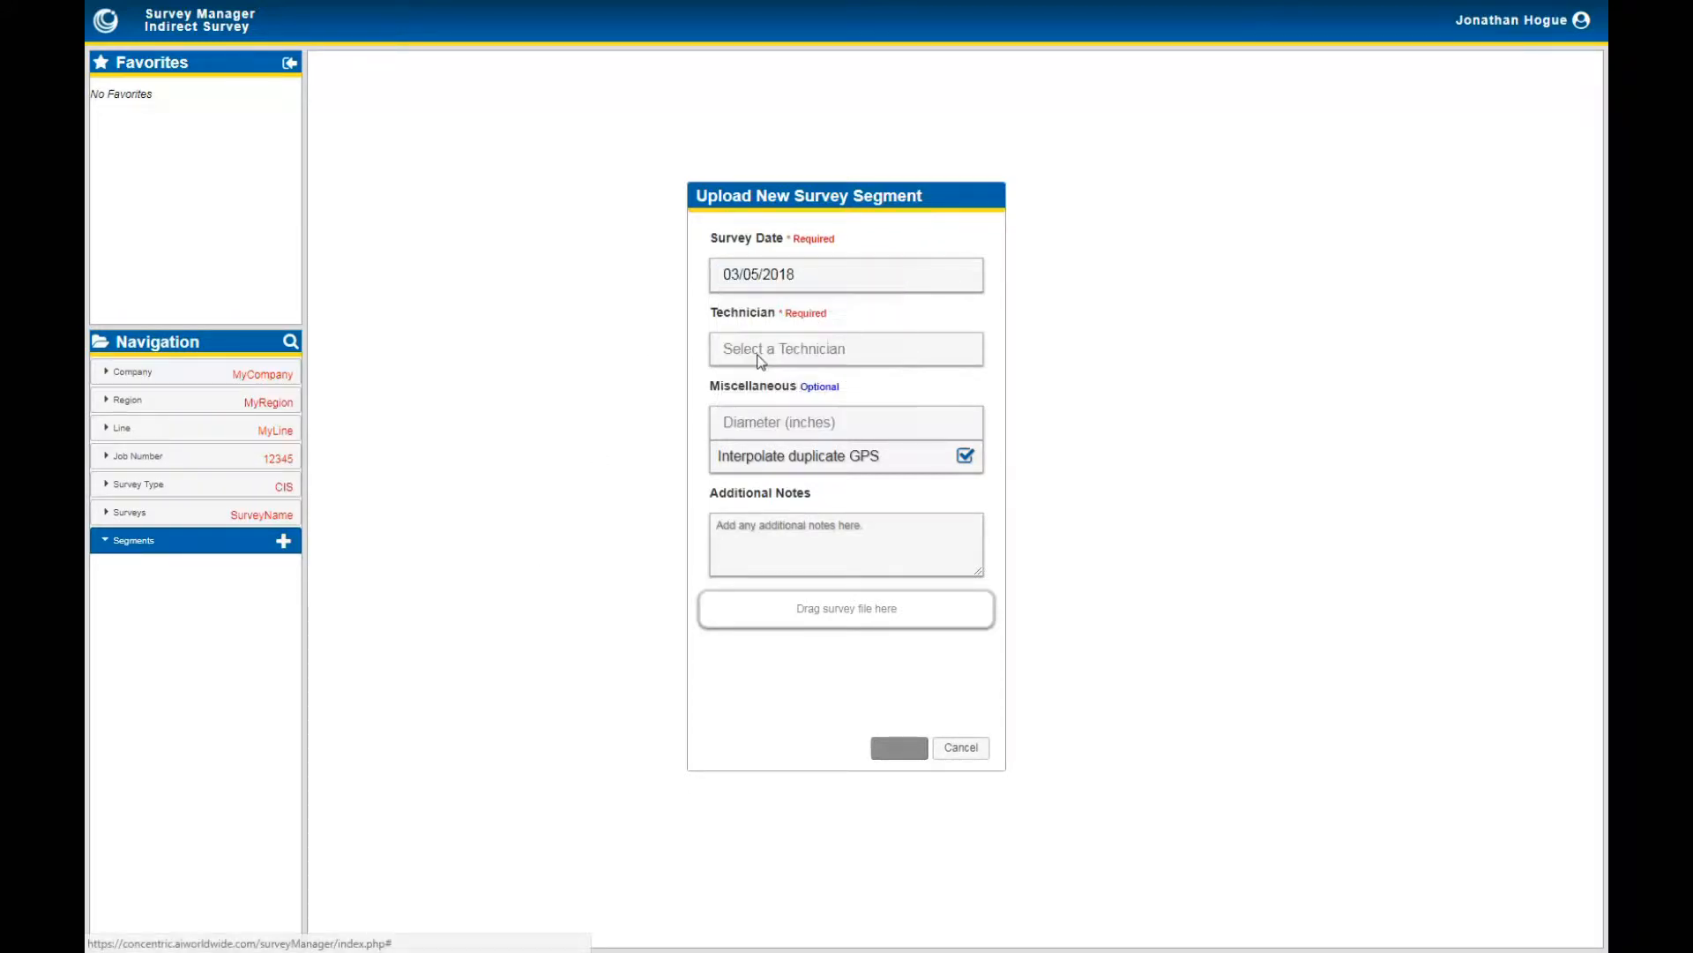
click(750, 347)
drag(1058, 379, 1051, 462)
click(880, 477)
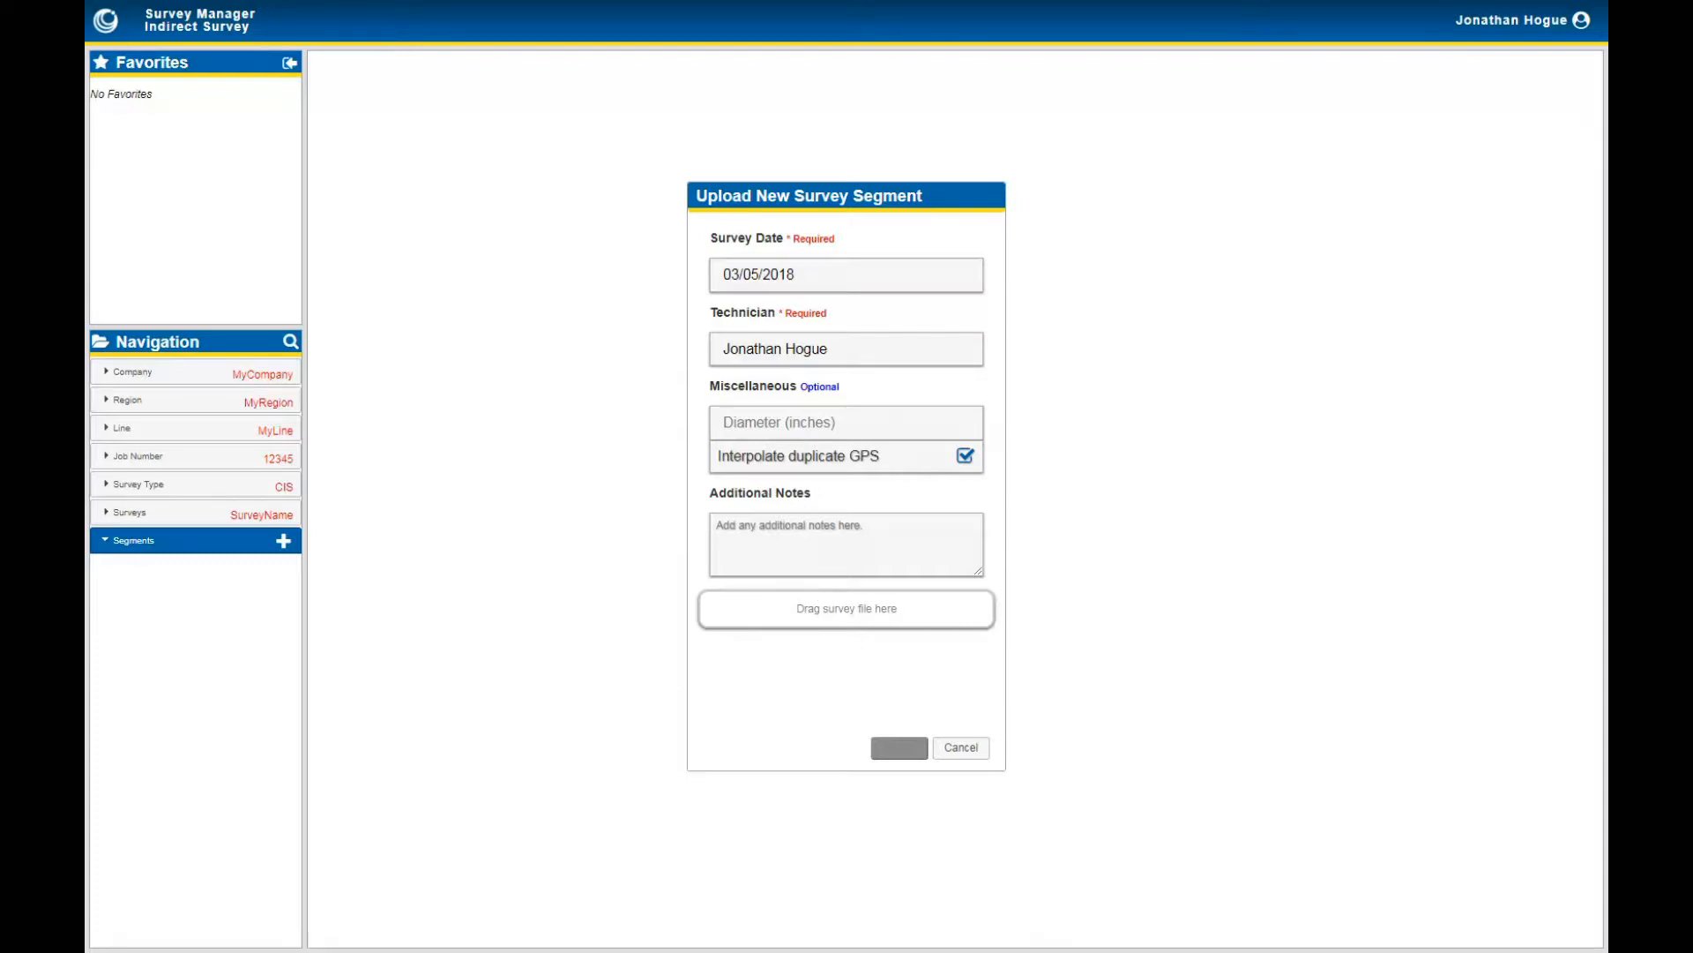
drag(388, 458, 910, 614)
click(891, 747)
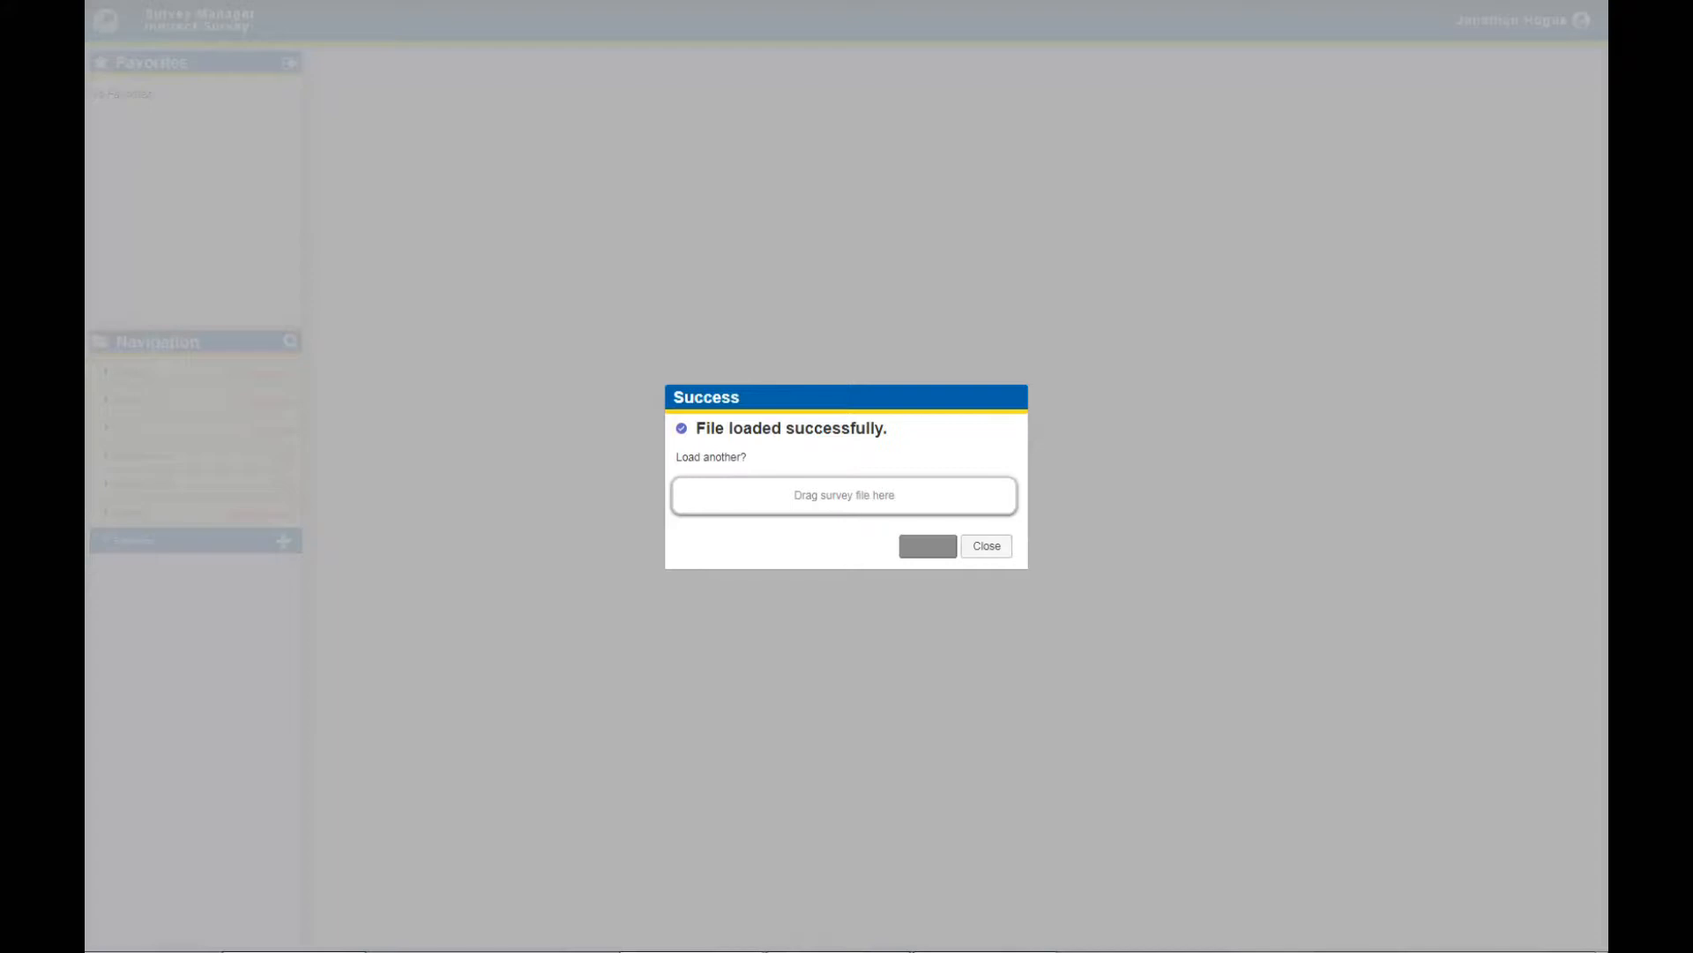
Load cis file 2.csv and cis file 3.csv as additional survey segments, and finish the upload.
drag(1692, 517, 917, 494)
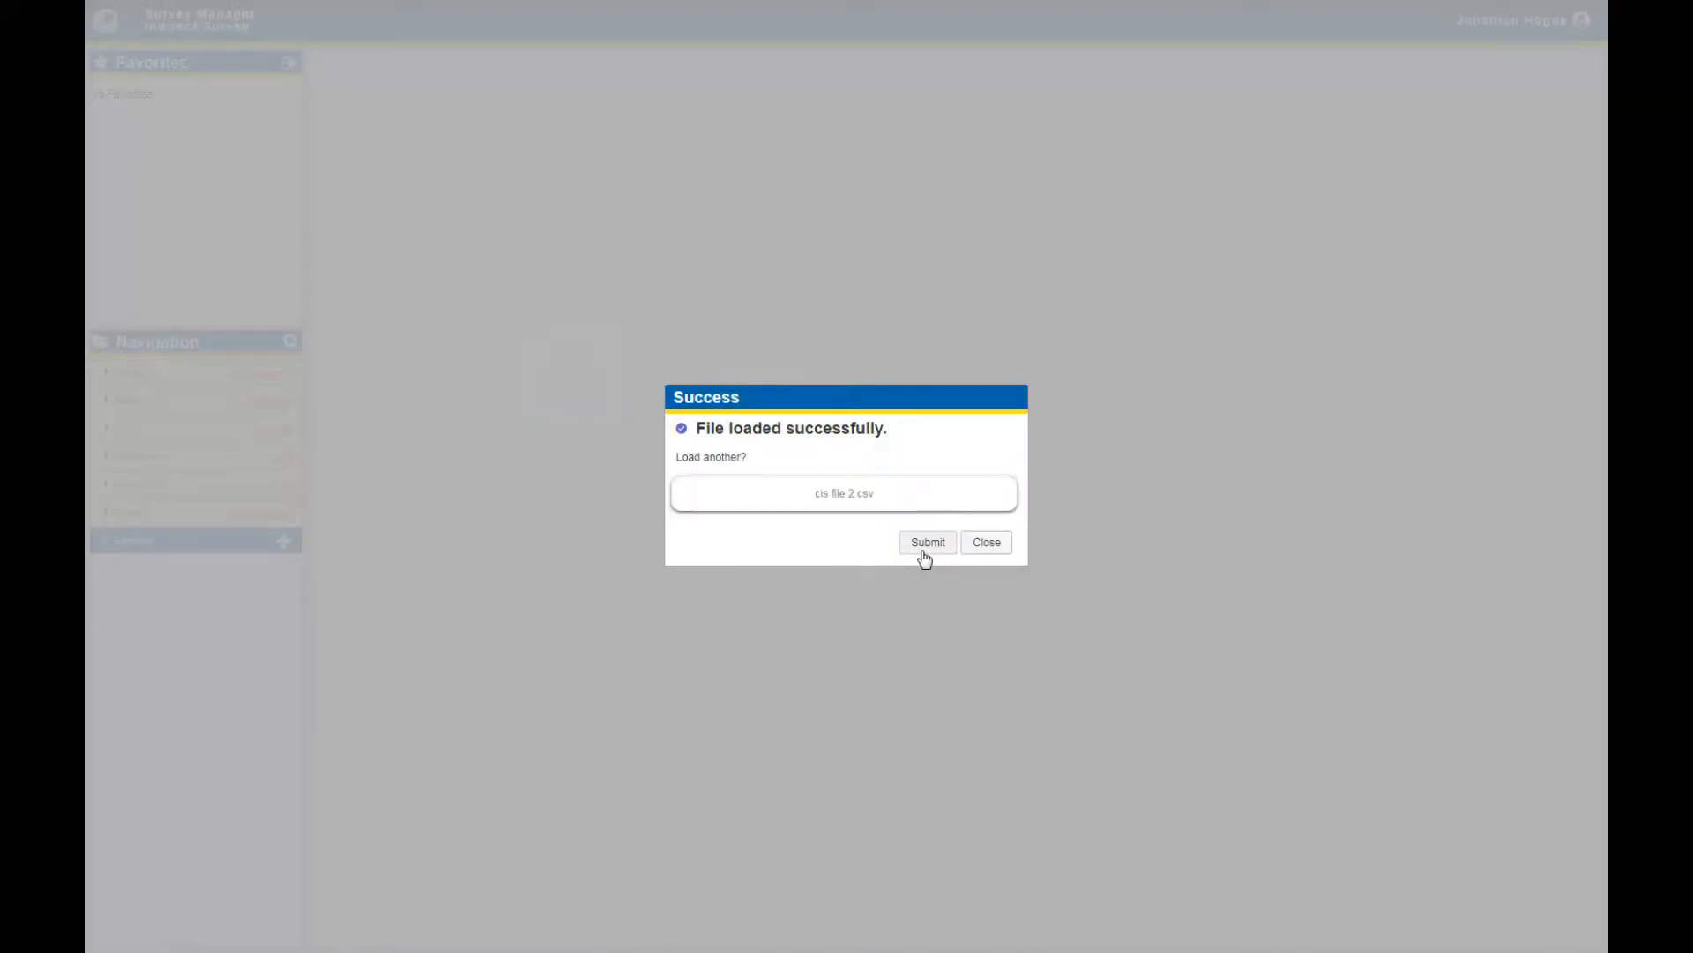
click(930, 544)
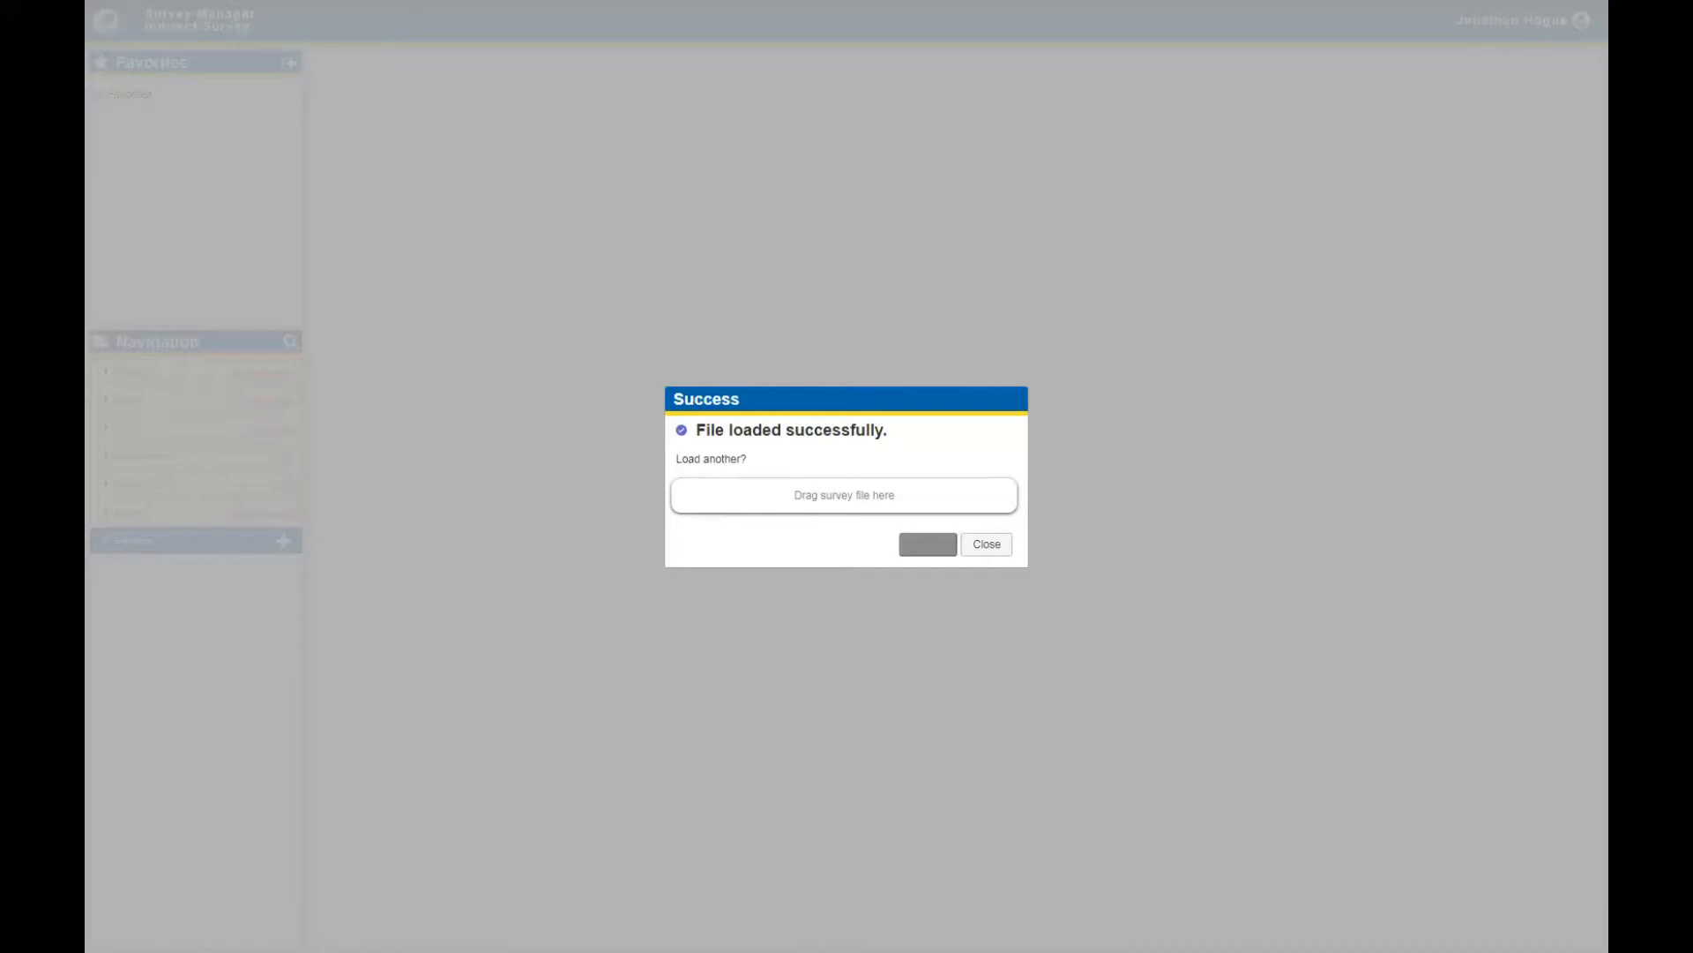
drag(722, 399, 935, 501)
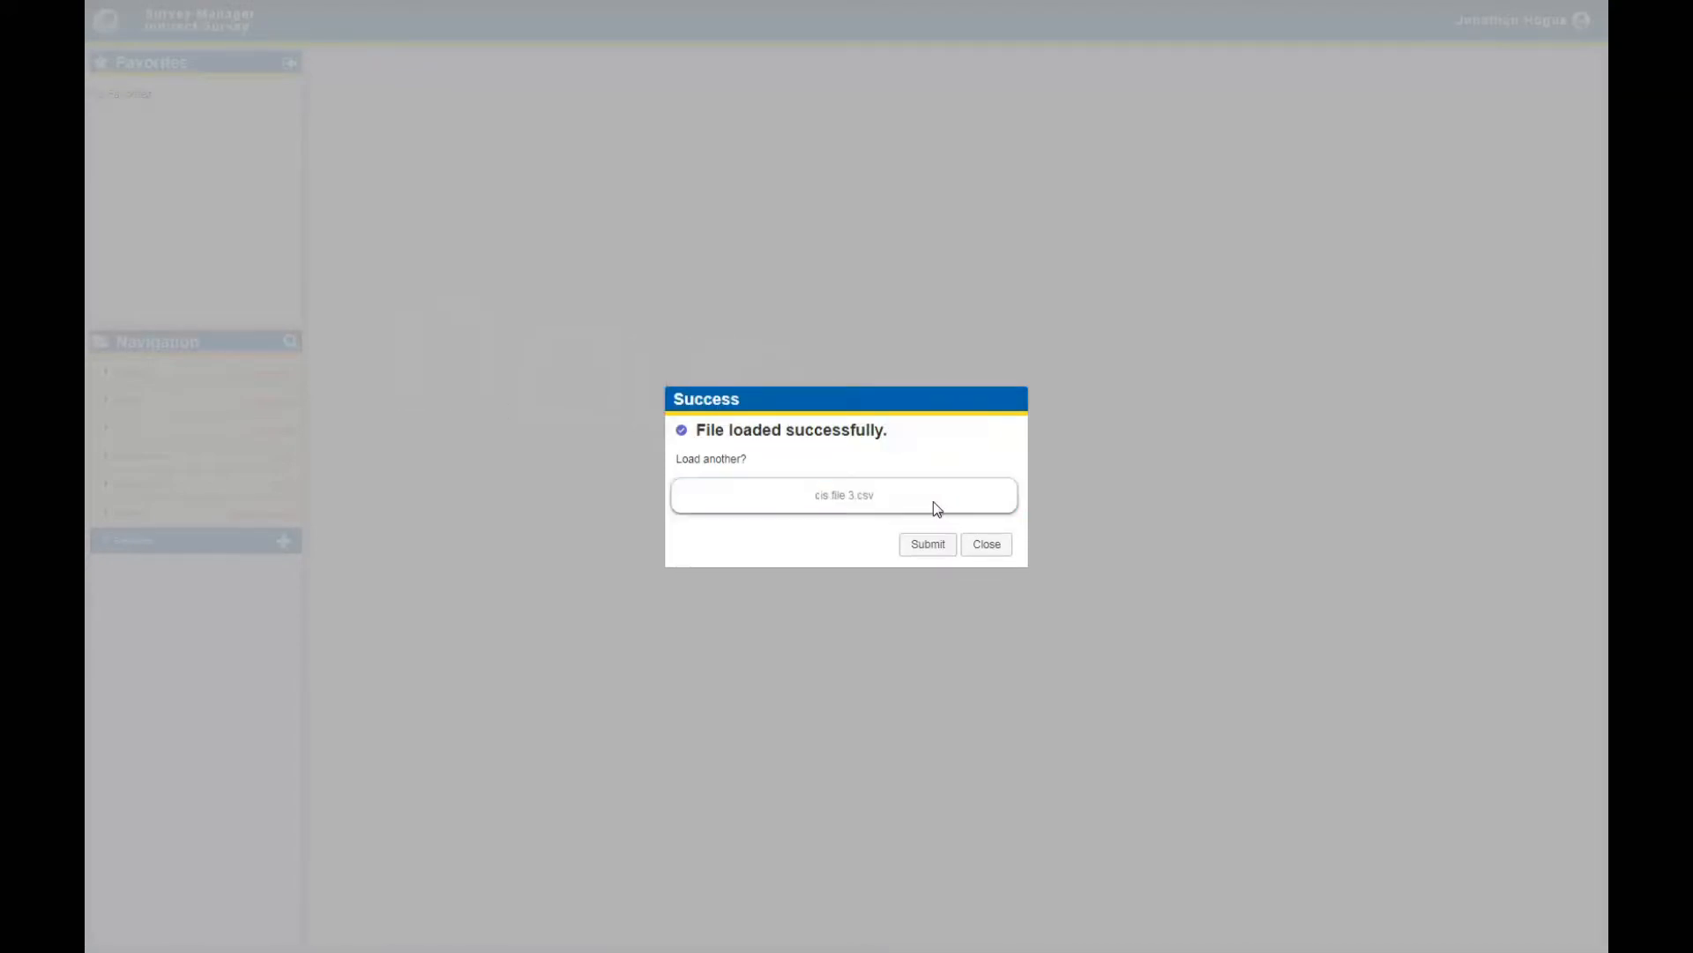
click(930, 547)
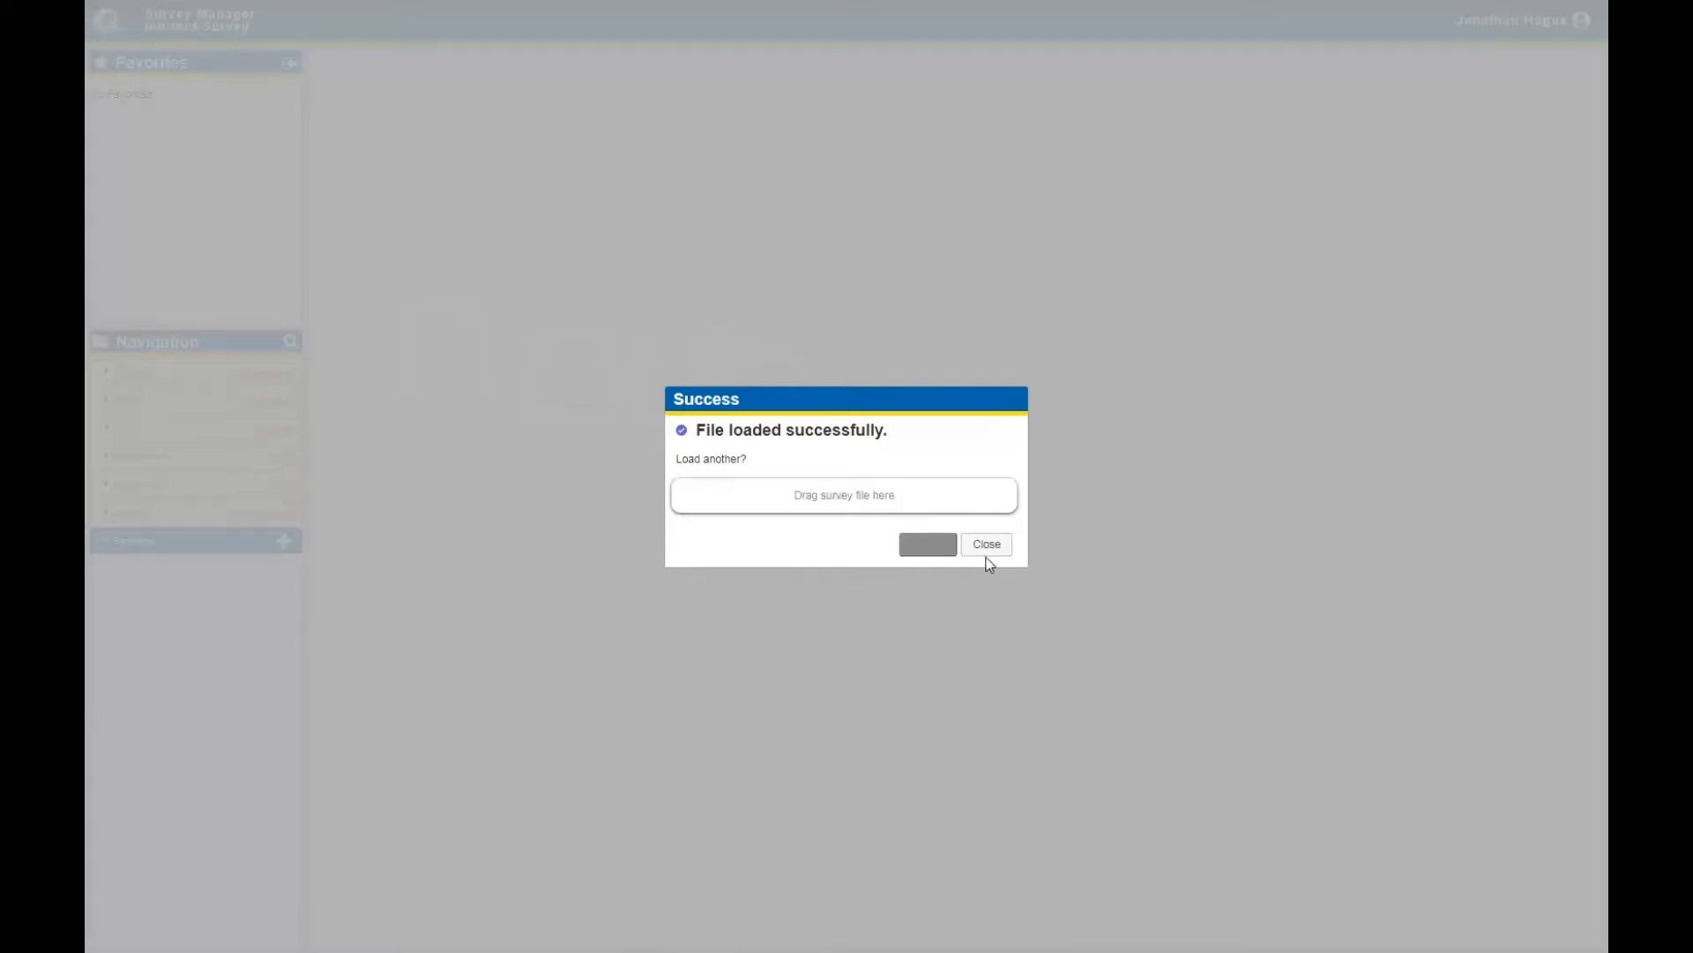
click(988, 547)
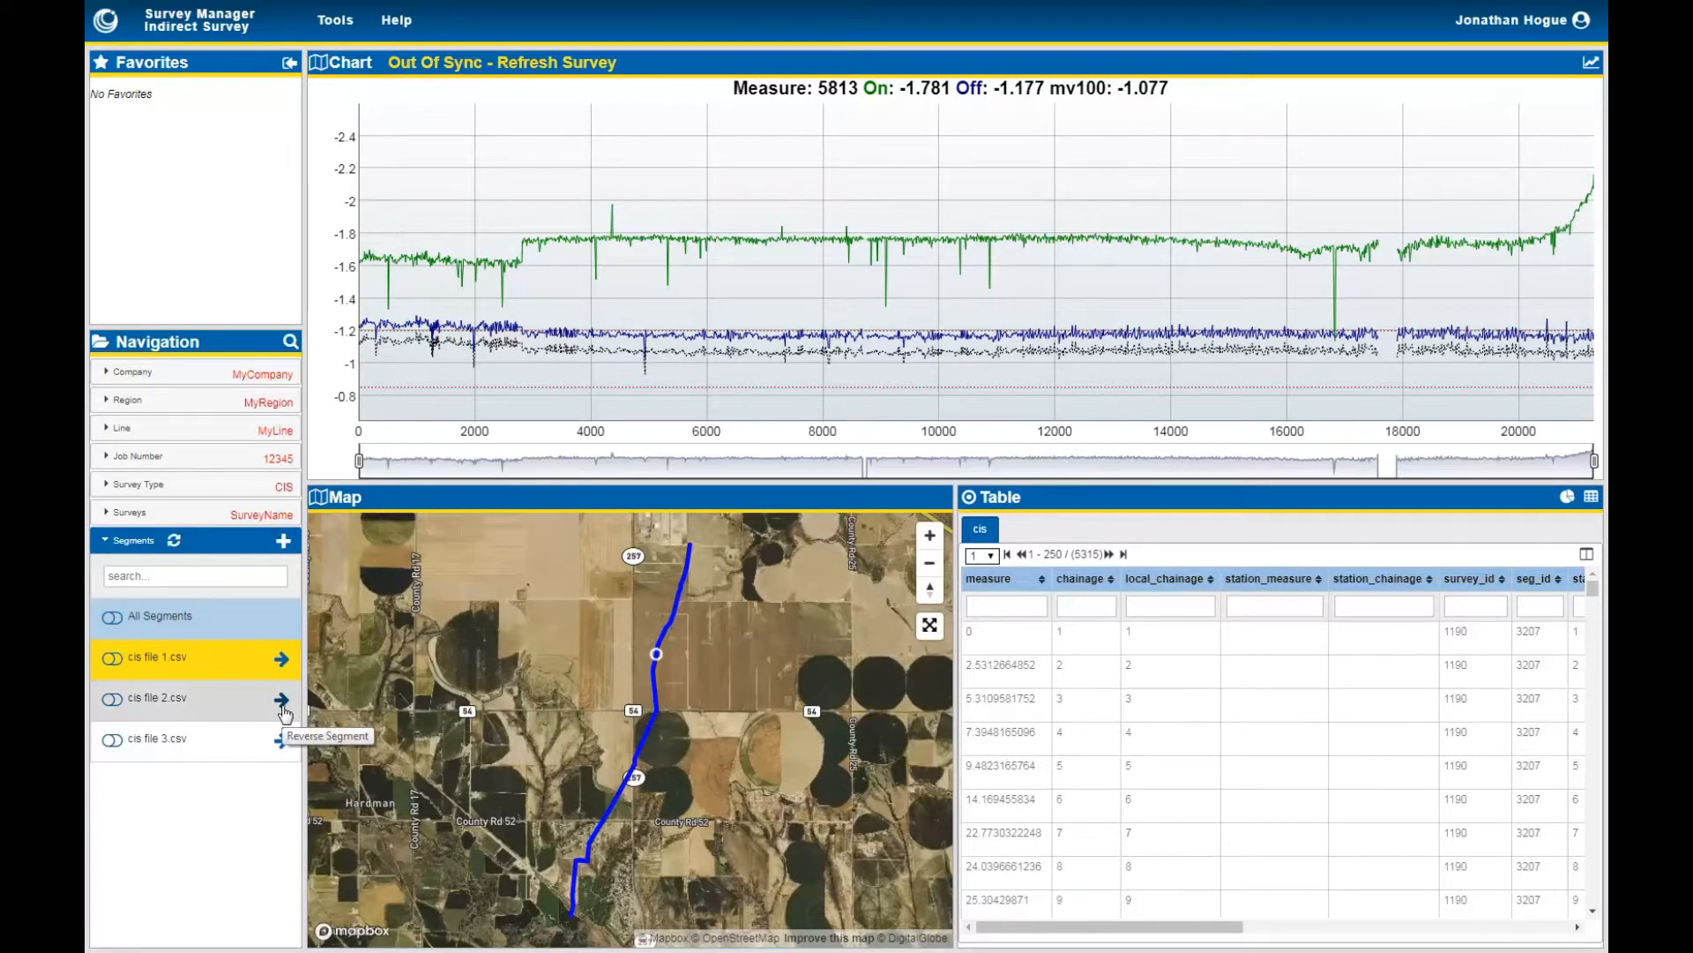
Refresh the out-of-sync survey, reverse the direction of segment cis file 2.csv, and refresh the survey again.
click(174, 541)
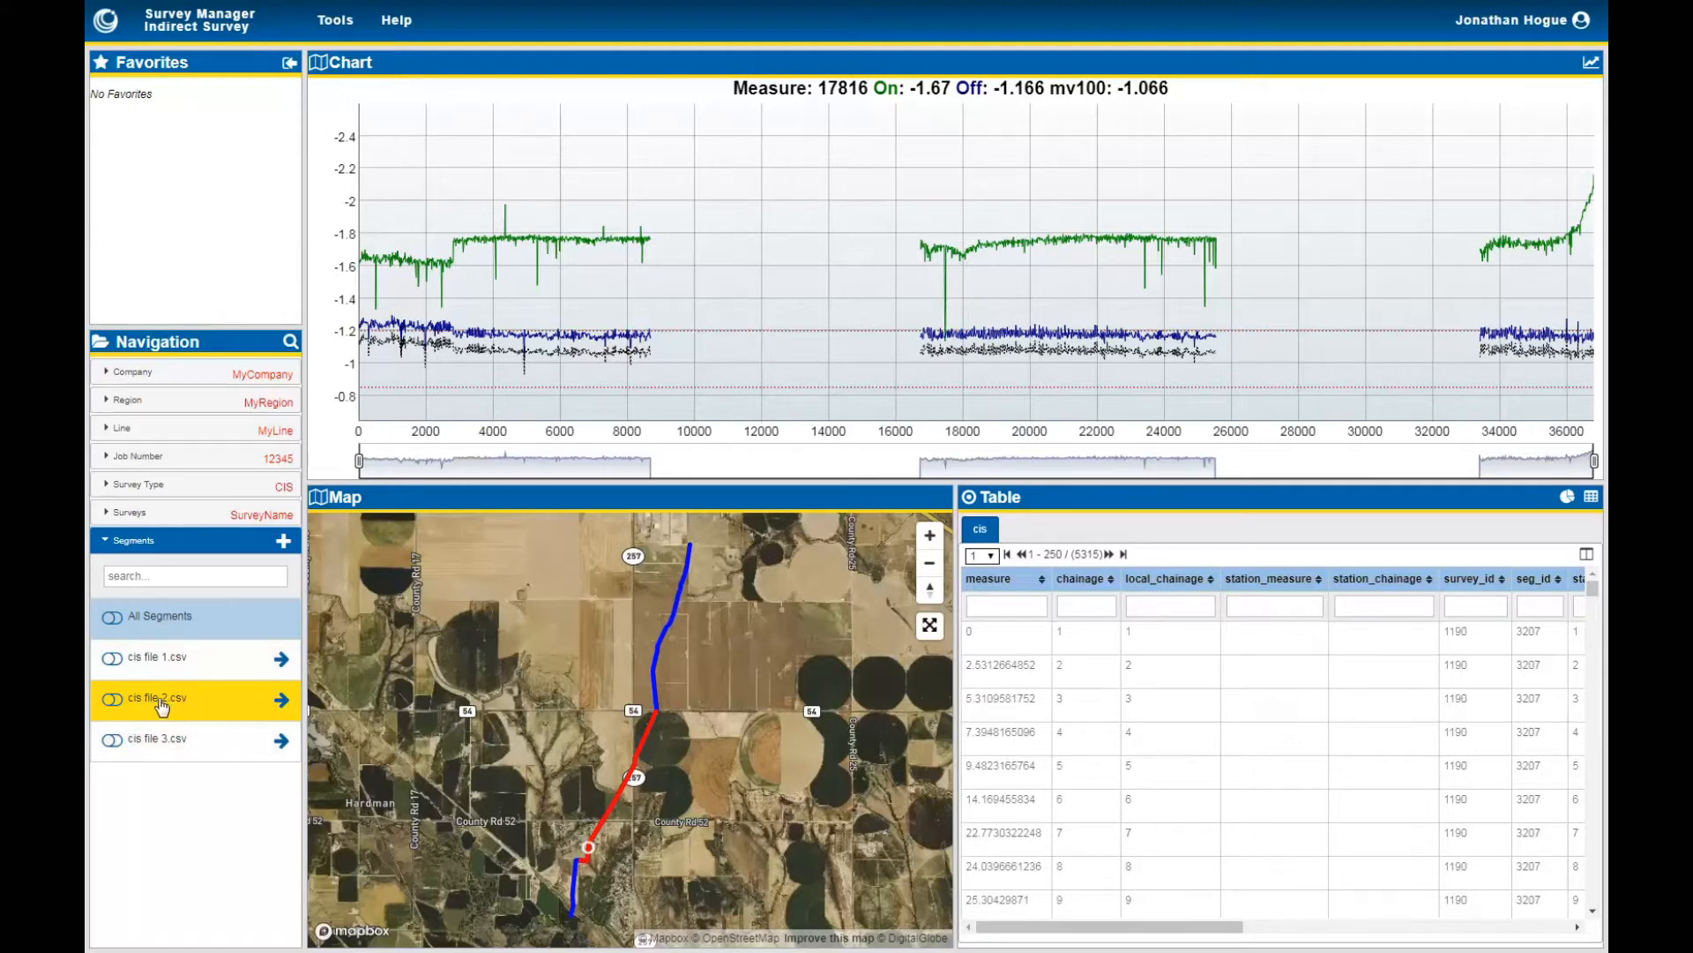
click(282, 702)
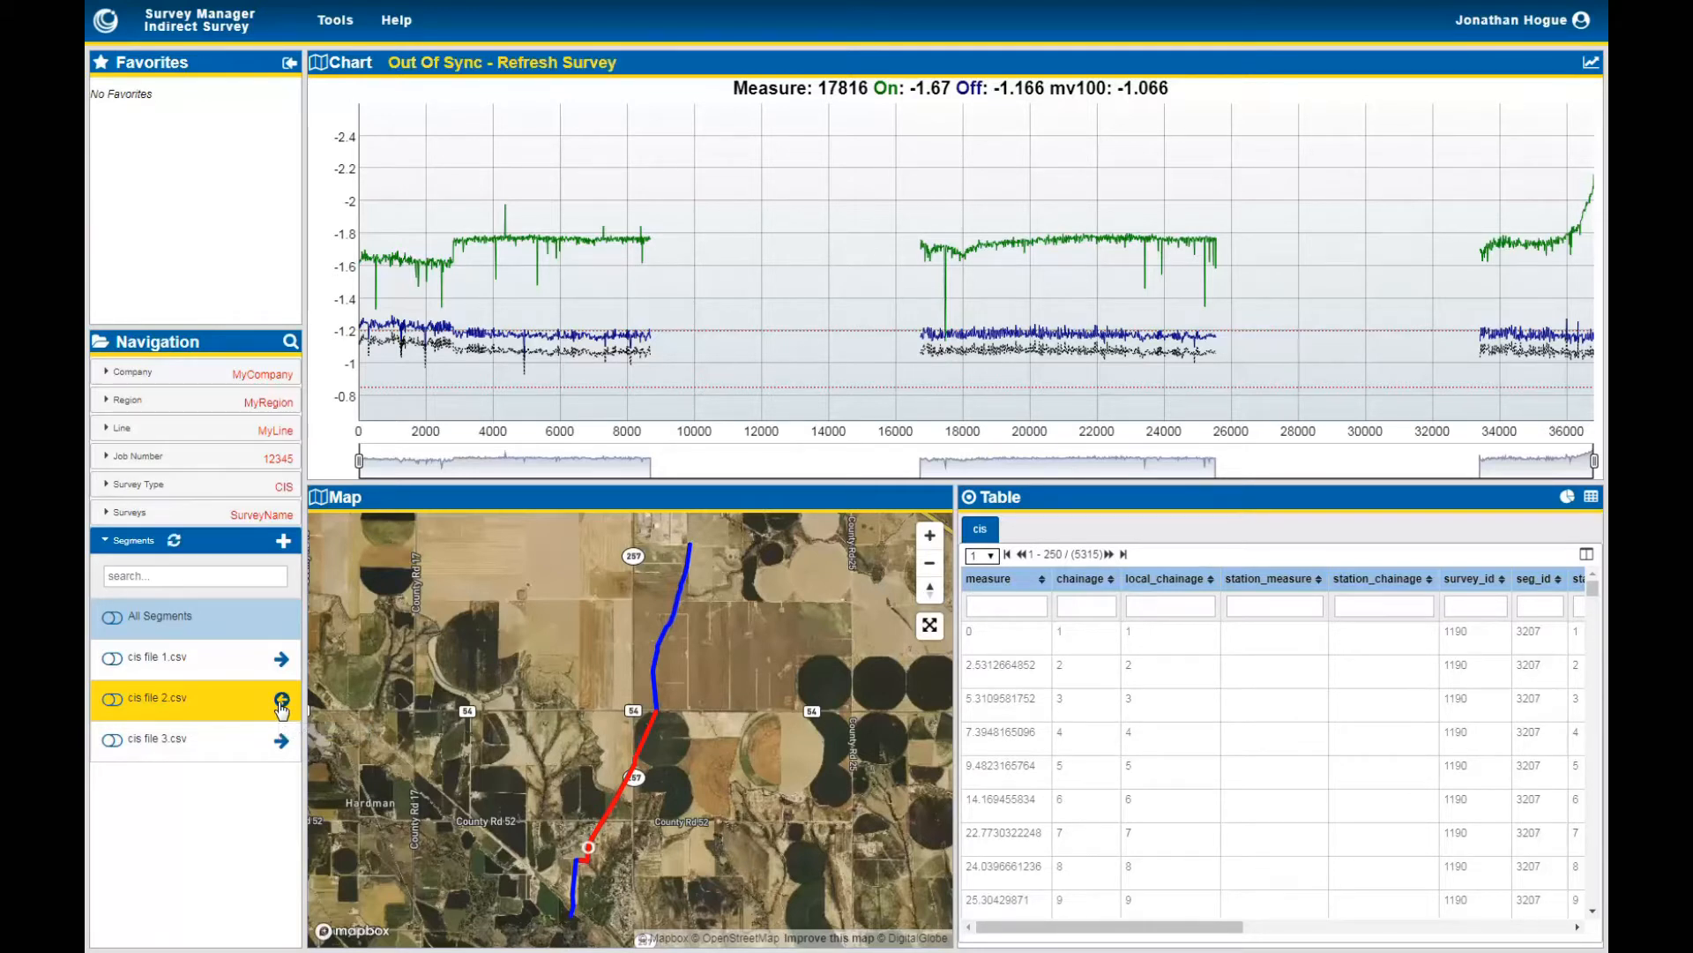
click(174, 541)
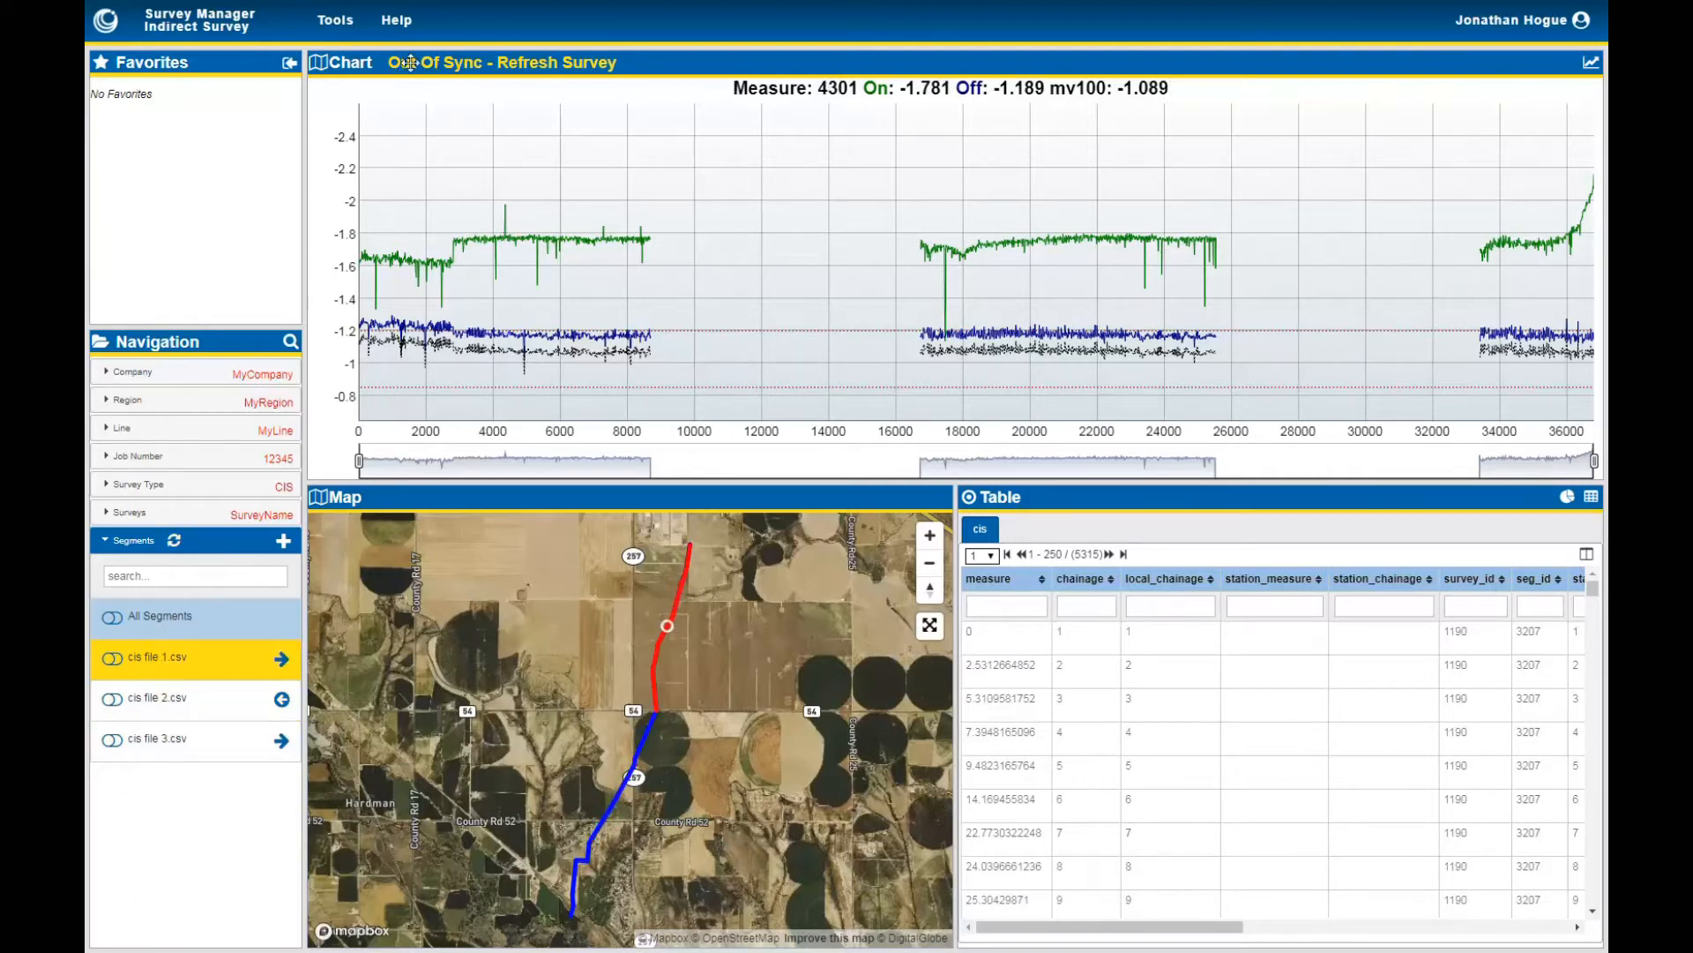
click(172, 543)
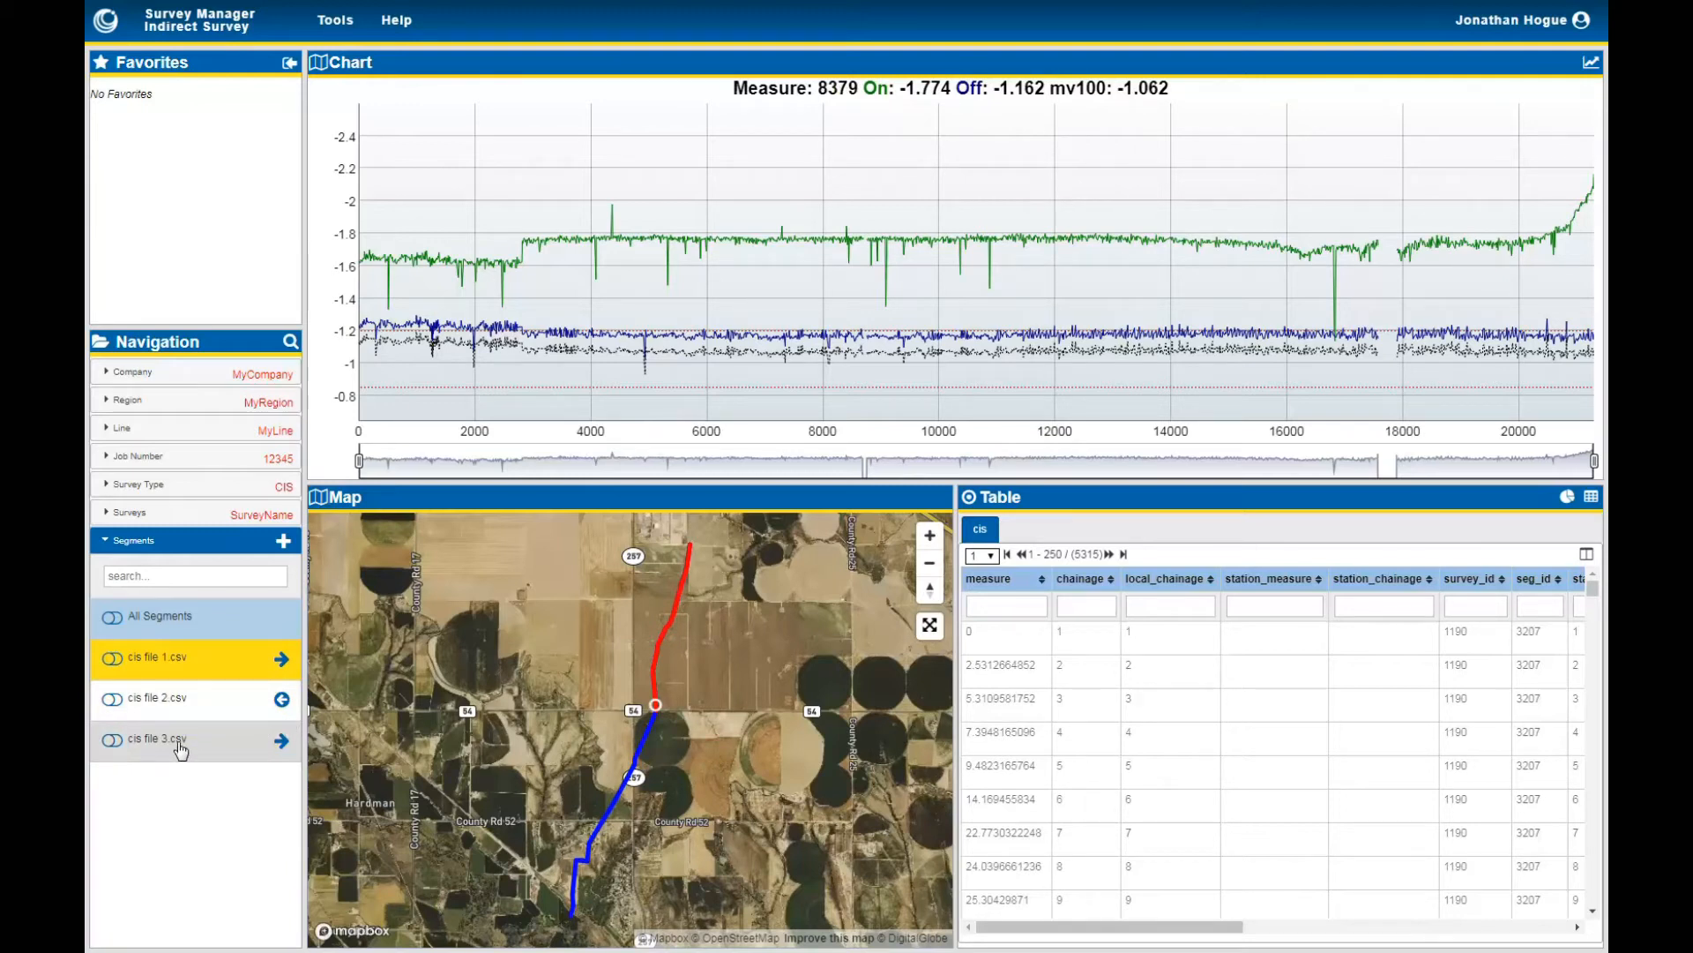
Move segment cis file 3.csv above cis file 2.csv and refresh the survey.
drag(181, 750, 189, 704)
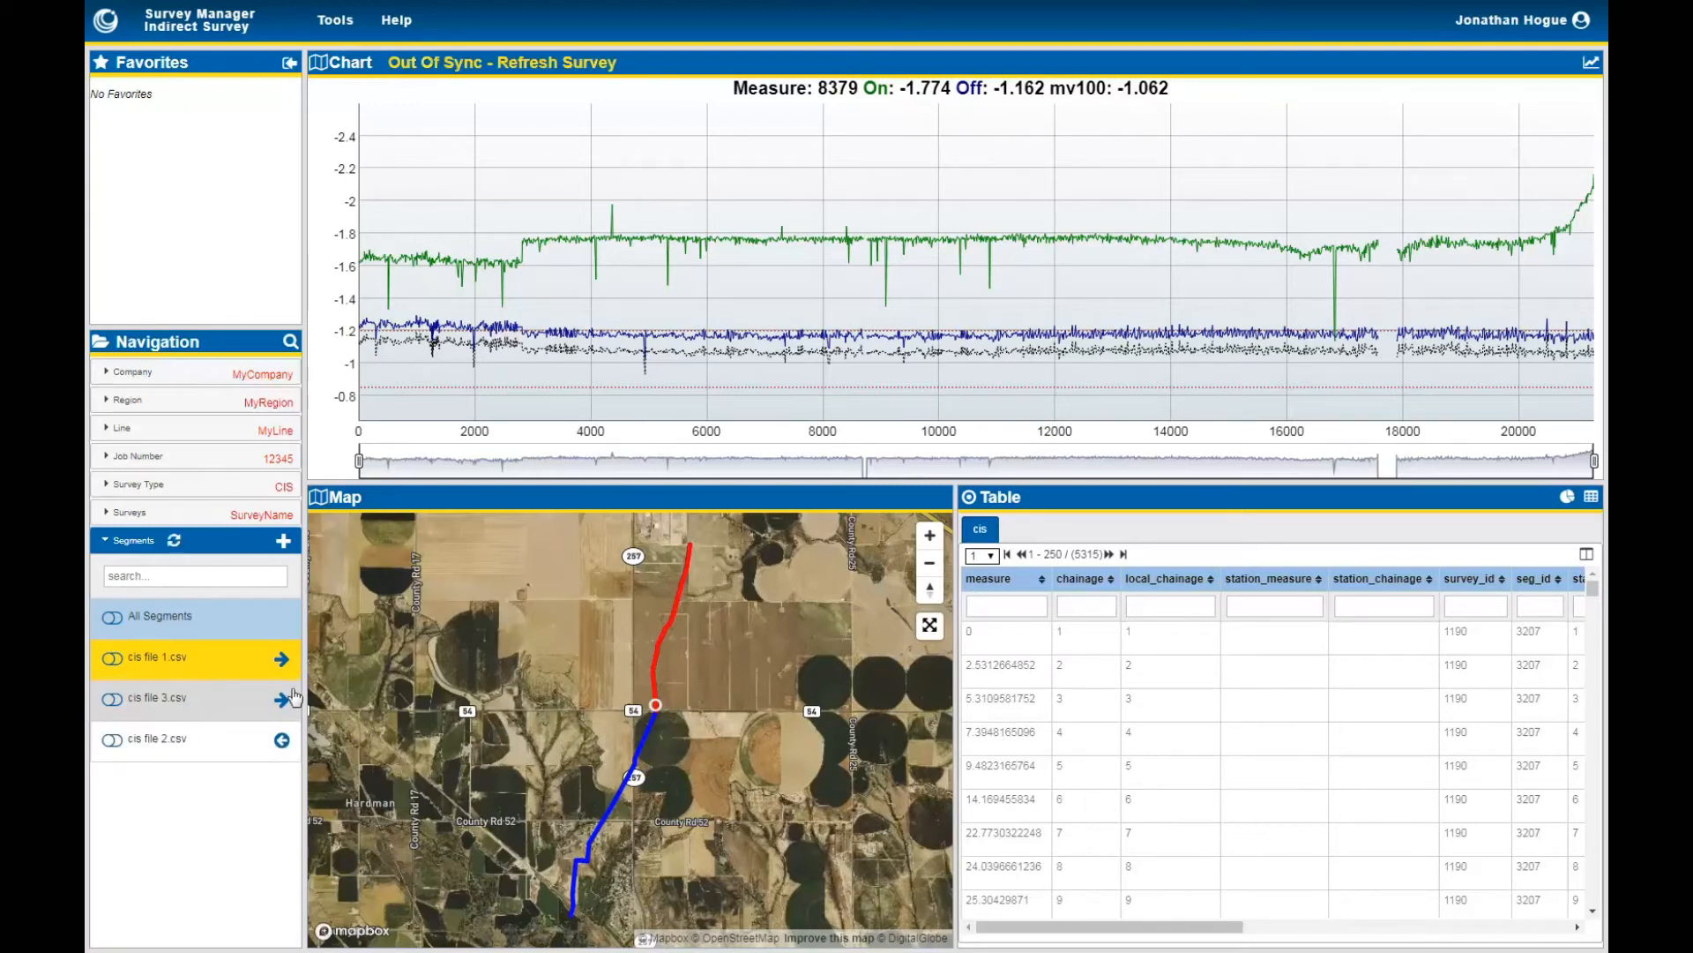
click(178, 545)
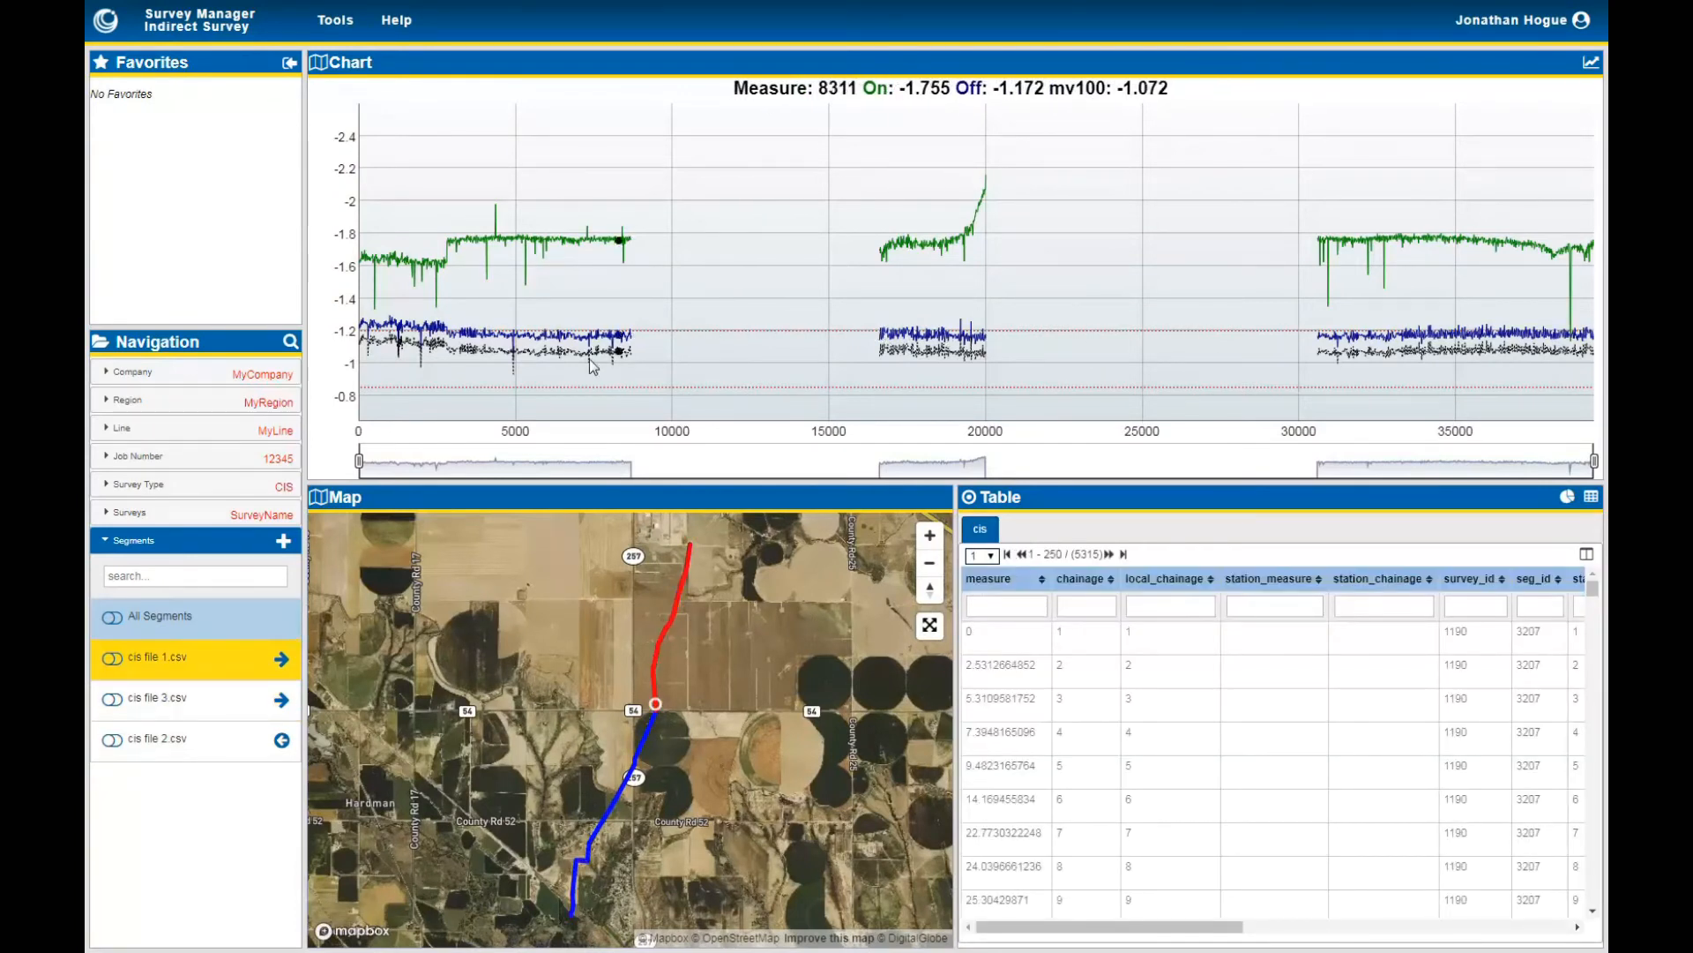
Move segment cis file 3.csv back below cis file 2.csv.
drag(187, 716, 190, 776)
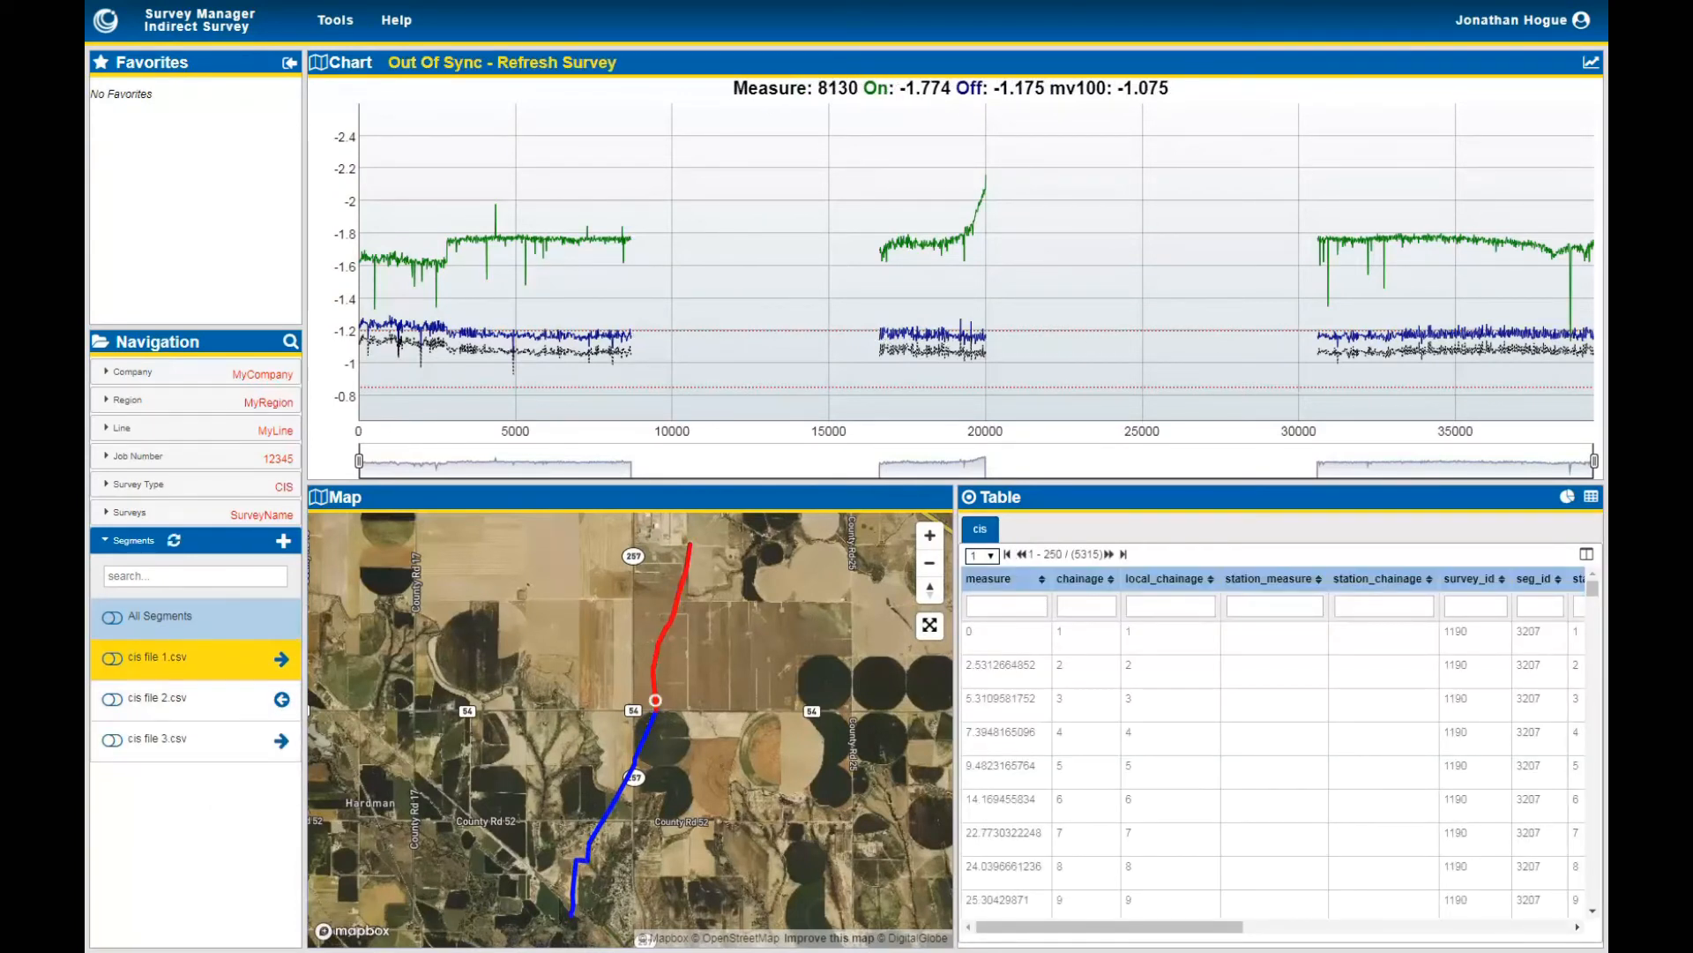